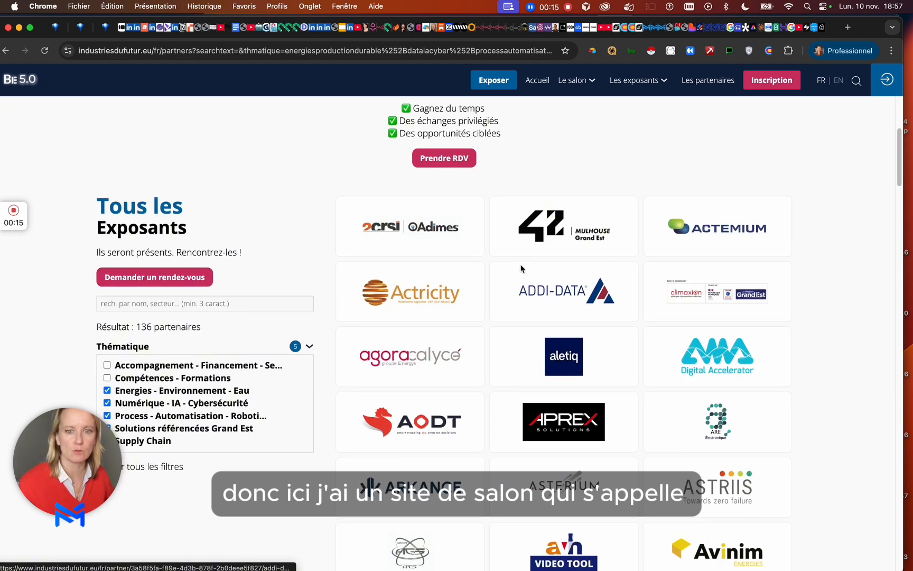
Step: Examine the BE 5.0 exhibitor list and the thematic filters applied to it, from the page header down to the last exhibitor
scroll(508, 238, "up", 5)
scroll(505, 226, "down", 7)
scroll(506, 226, "up", 6)
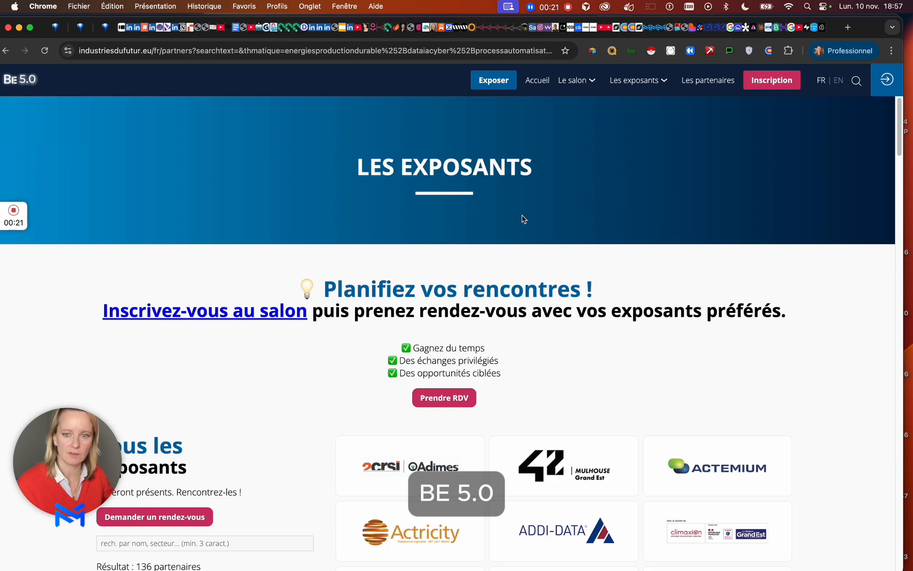
scroll(524, 219, "down", 7)
scroll(522, 217, "up", 7)
scroll(521, 217, "down", 4)
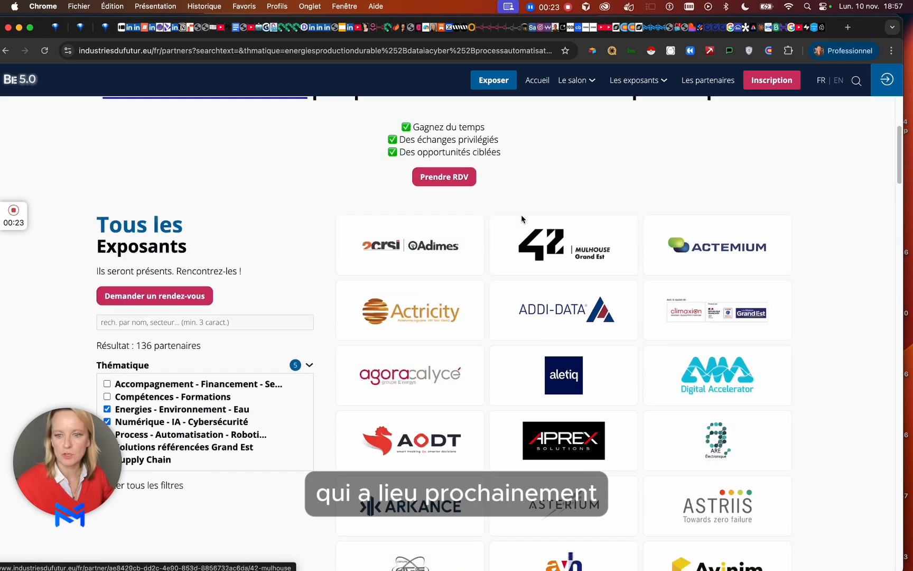
scroll(521, 214, "down", 2)
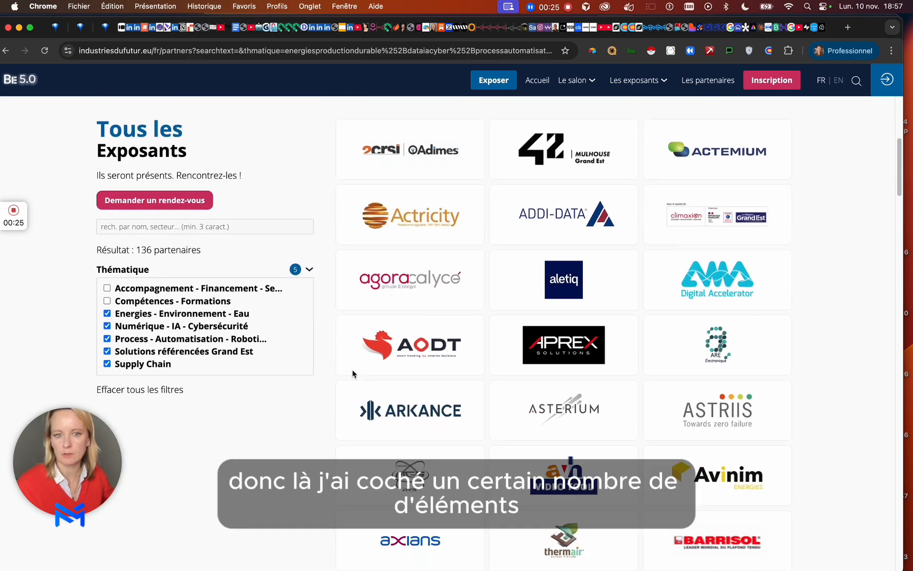
scroll(485, 349, "down", 20)
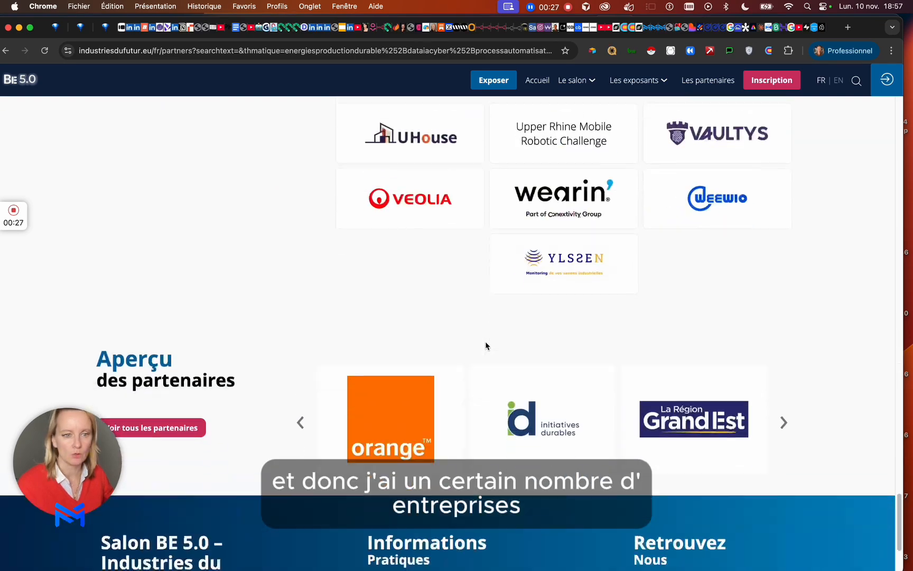
scroll(485, 346, "up", 20)
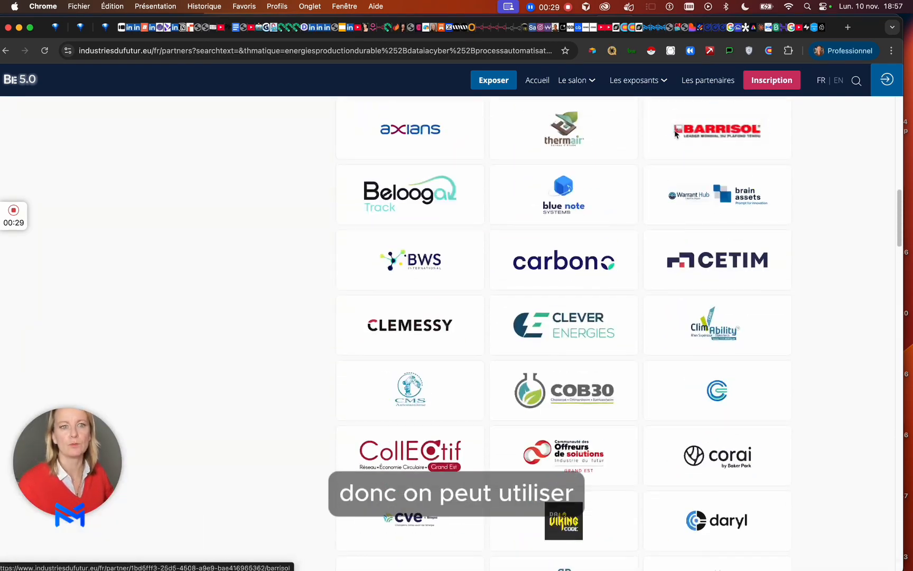
Step: Run Instant Data Scraper on the exhibitor list, review the detected links and logo images in an enlarged window, and close it
left_click(651, 50)
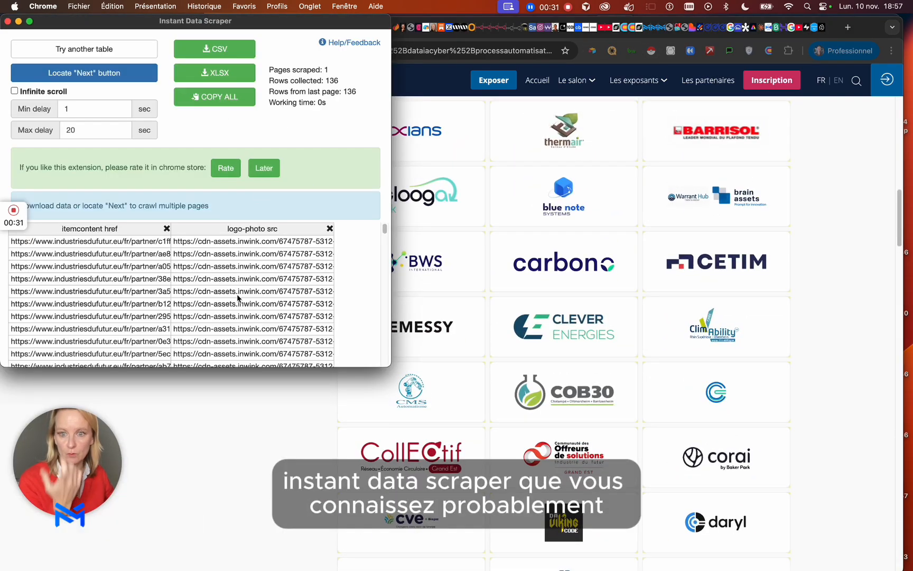
left_click_drag(391, 367, 800, 520)
scroll(288, 337, "down", 6)
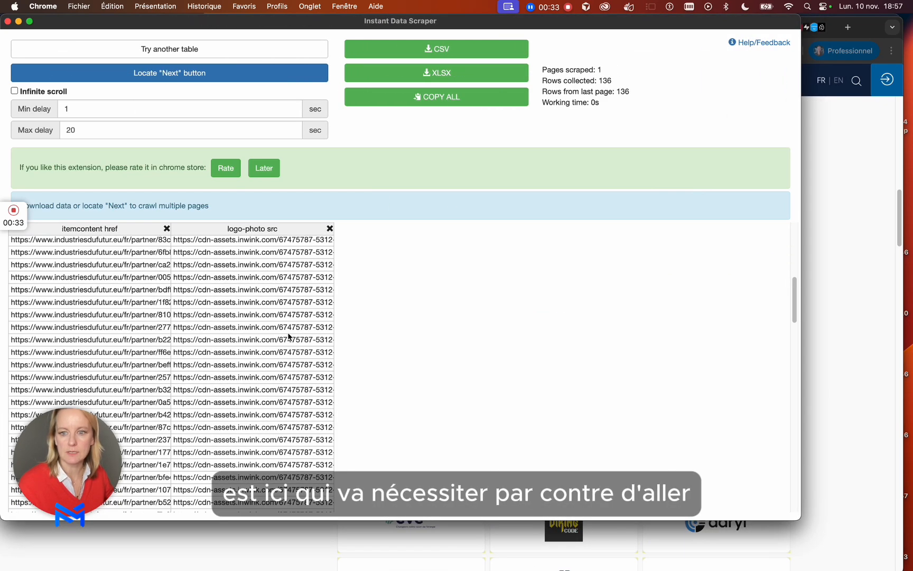
scroll(289, 337, "down", 7)
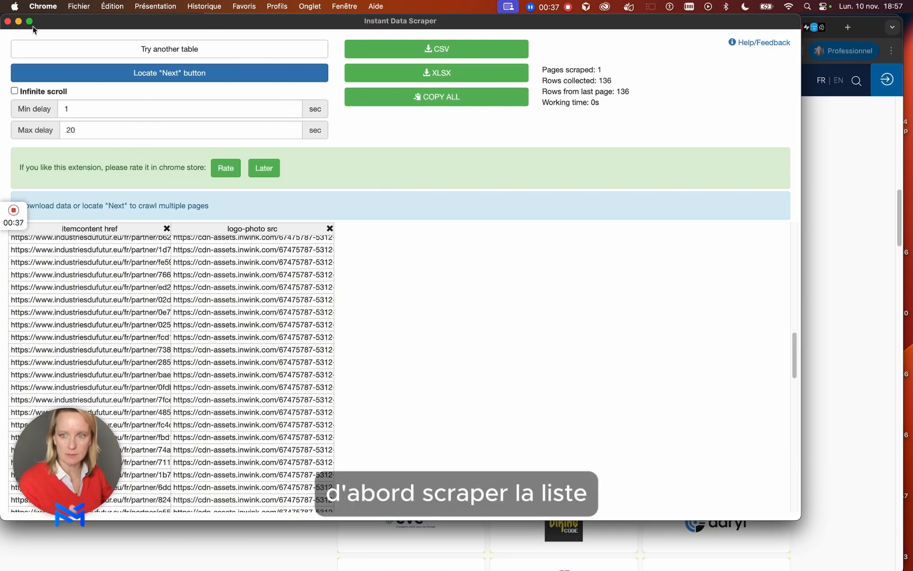
left_click(8, 22)
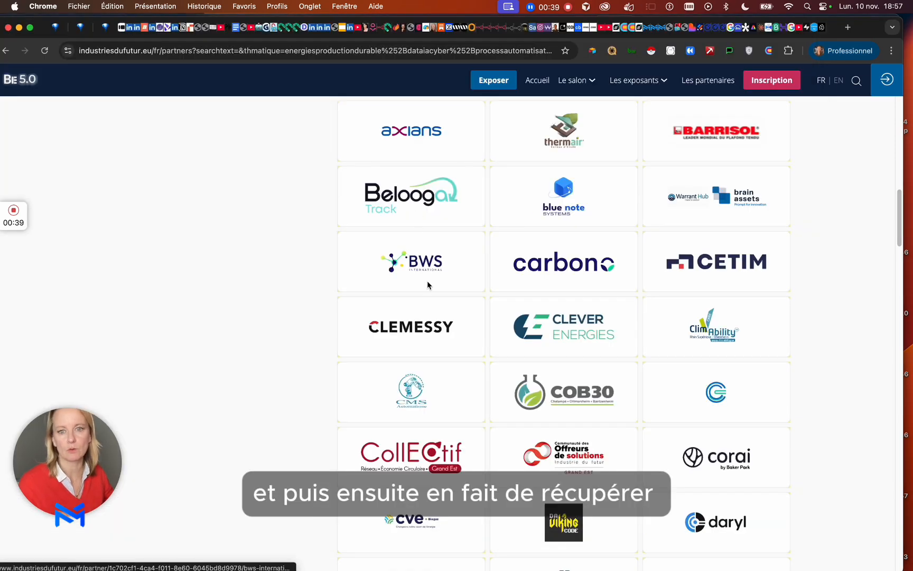
Step: Open the 2CRSI & ADIMES exhibitor page and examine its name, theme and description
scroll(428, 281, "up", 15)
scroll(417, 293, "down", 6)
scroll(564, 197, "up", 2)
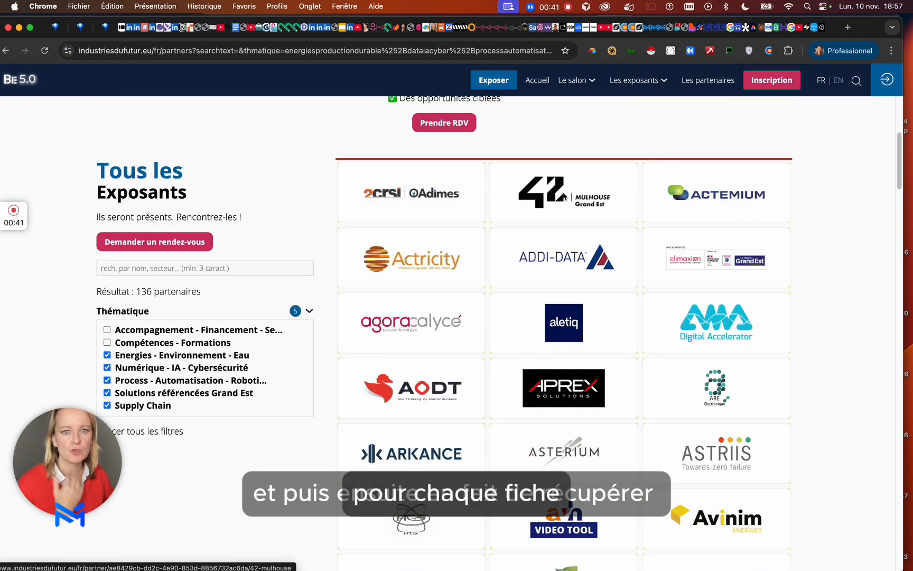
left_click(445, 200)
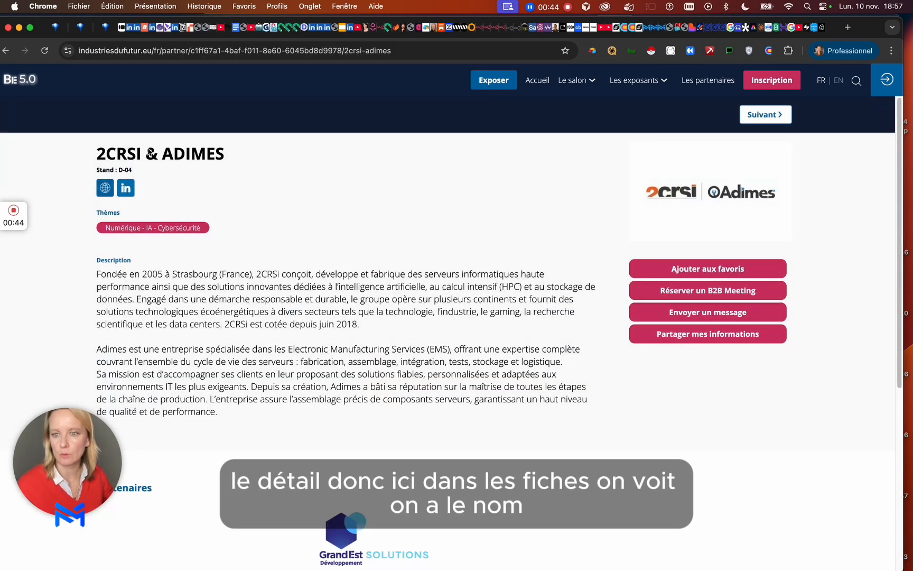
left_click_drag(91, 154, 290, 159)
left_click(233, 207)
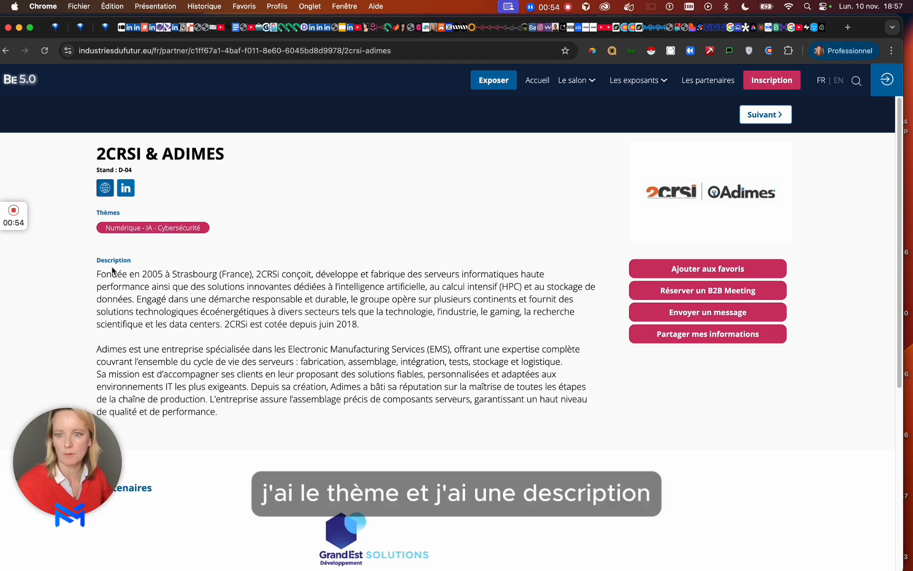
left_click_drag(101, 274, 506, 427)
left_click(290, 364)
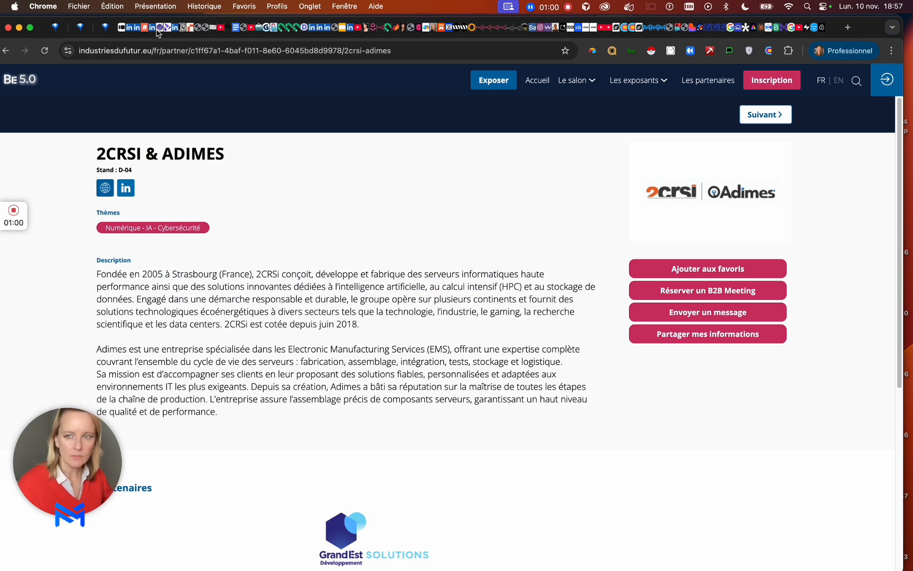
Step: Return to the exhibitor list and review all rows of the list autodetected by the Clay browser extension
left_click(6, 50)
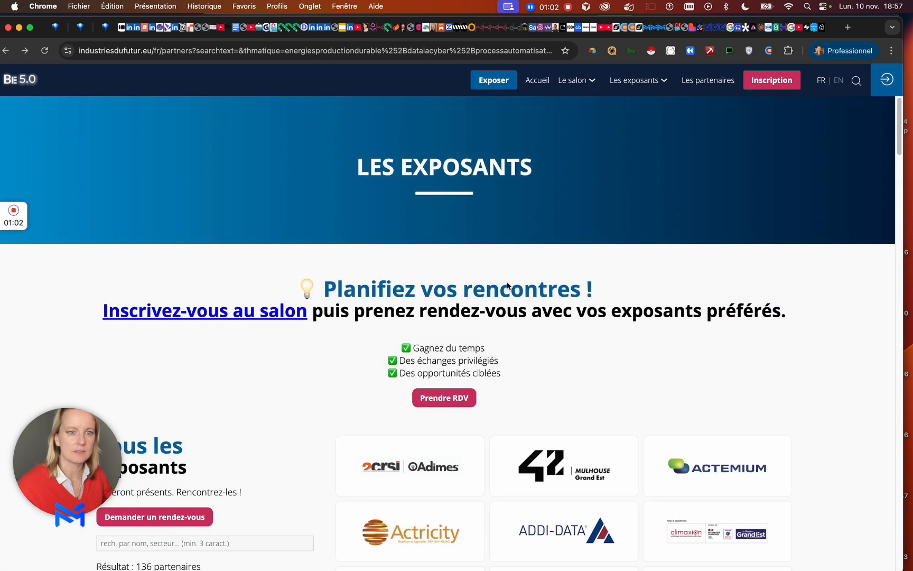
left_click(769, 50)
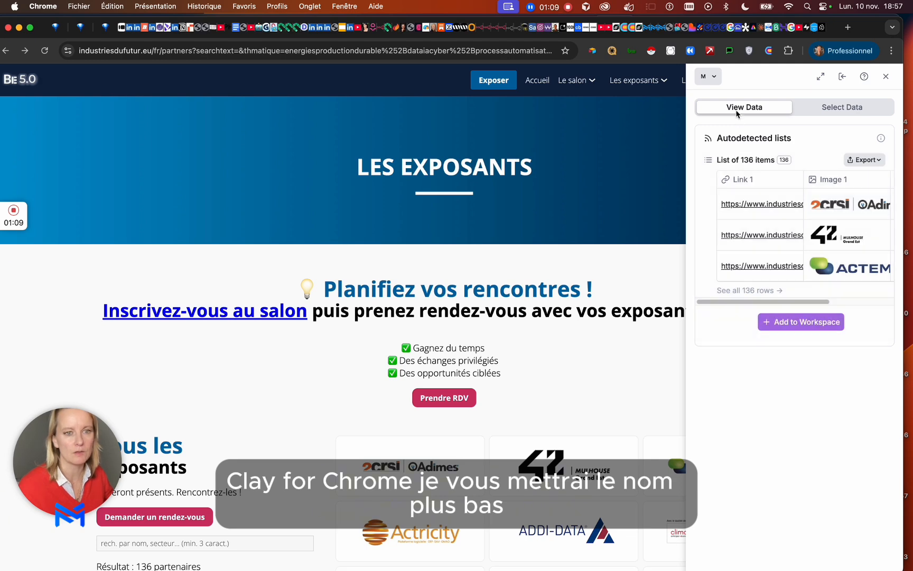
left_click_drag(719, 294, 795, 295)
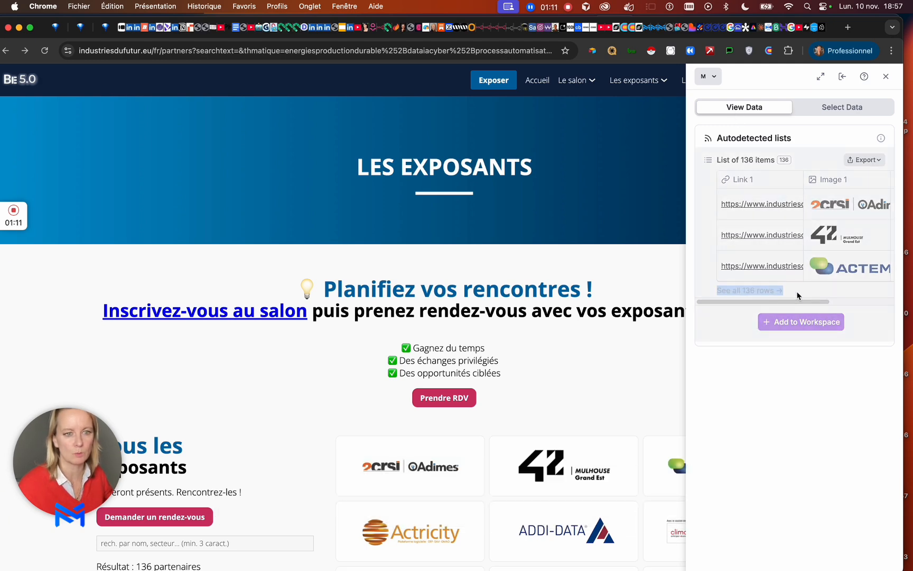
left_click(797, 294)
scroll(786, 238, "down", 20)
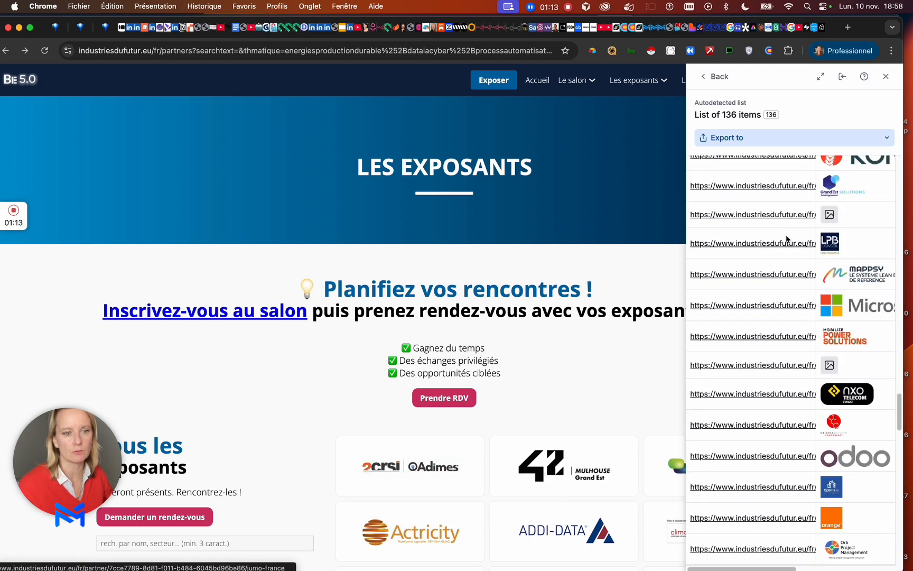
scroll(786, 239, "down", 20)
scroll(786, 241, "up", 20)
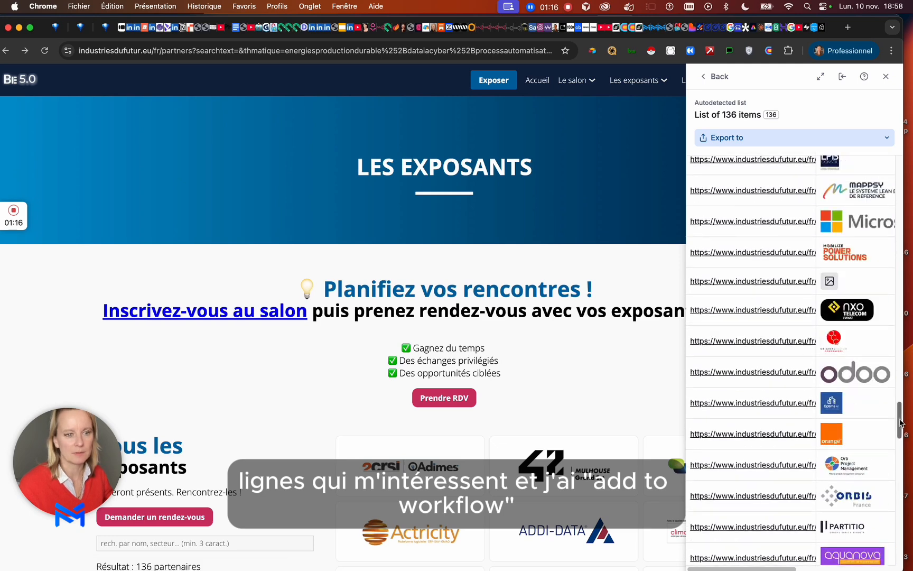
left_click_drag(900, 420, 898, 172)
left_click(713, 80)
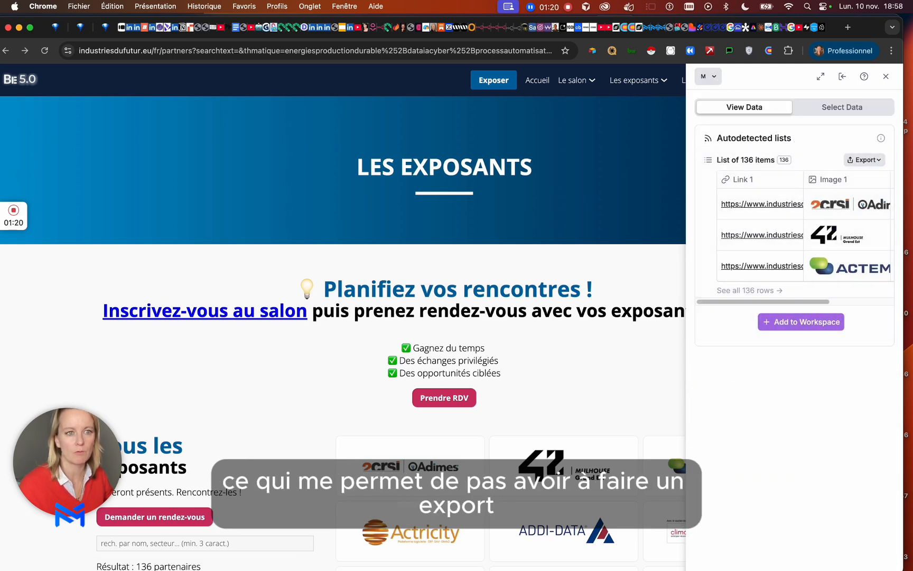
Step: Switch to the Clay table "Les exposants - BE 5.0" and delete its empty Text 1 column
left_click(893, 28)
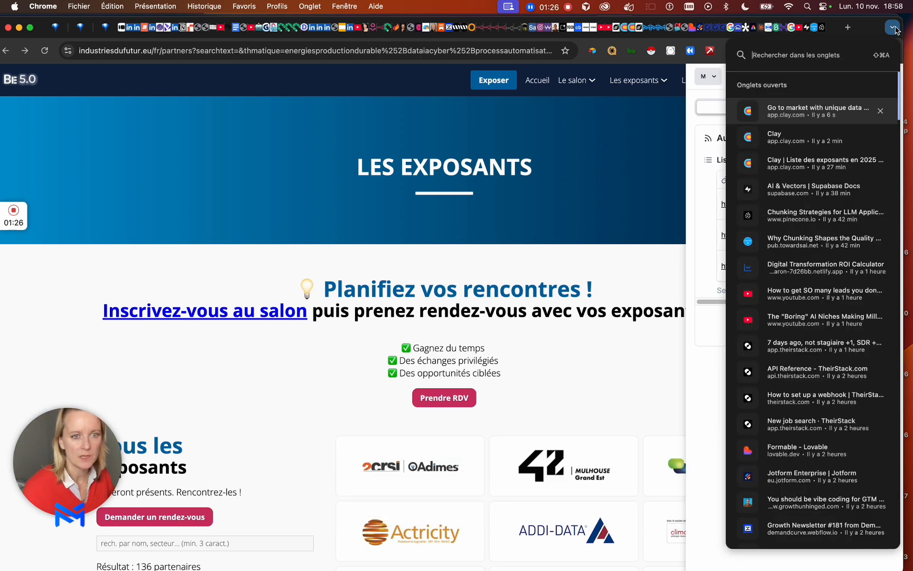
left_click(830, 112)
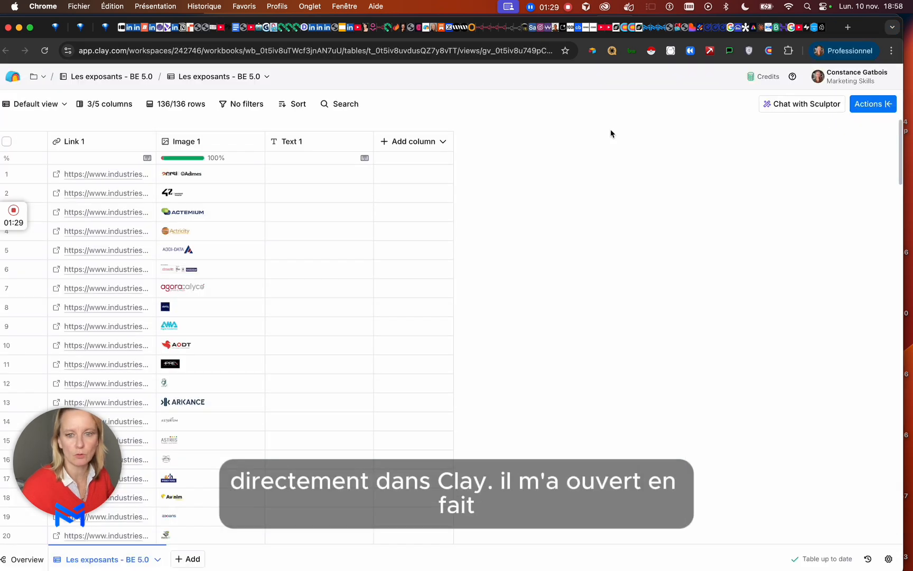
left_click(296, 141)
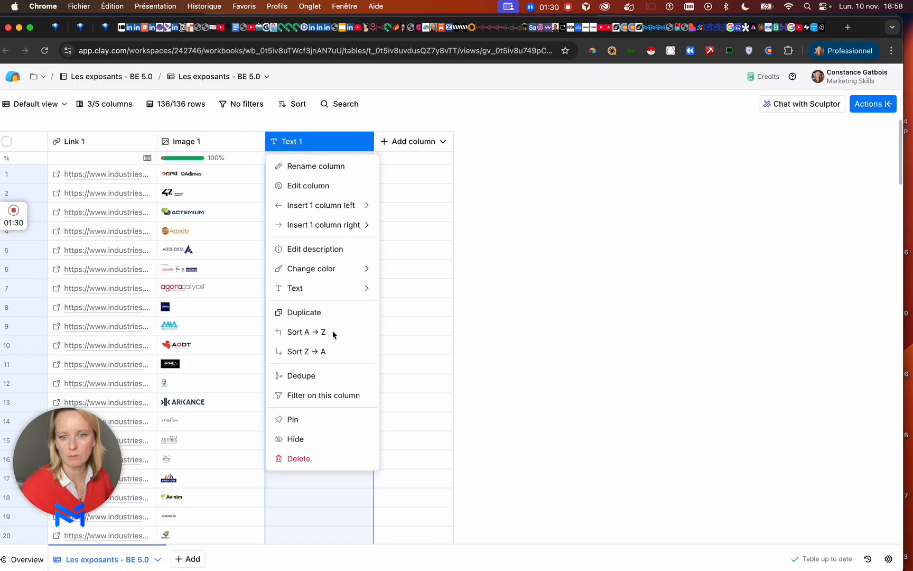
left_click(339, 457)
left_click(521, 246)
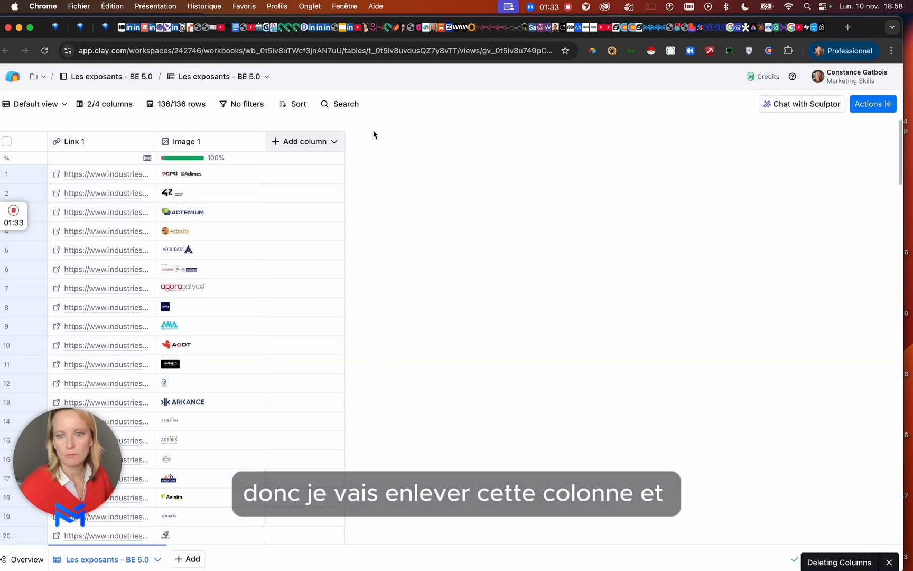
Step: Widen the Link 1 column and examine the exhibitor page URLs it contains
left_click_drag(156, 212, 326, 211)
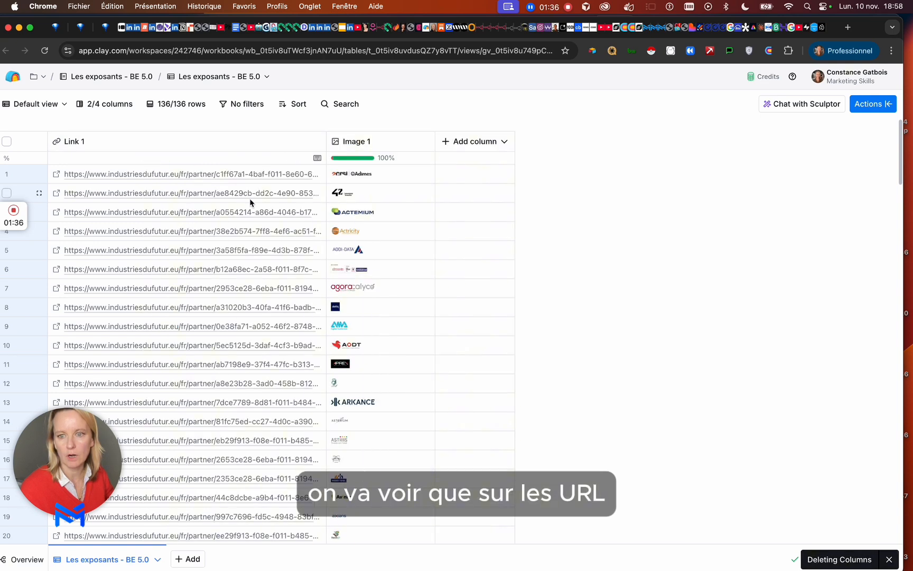
left_click(259, 178)
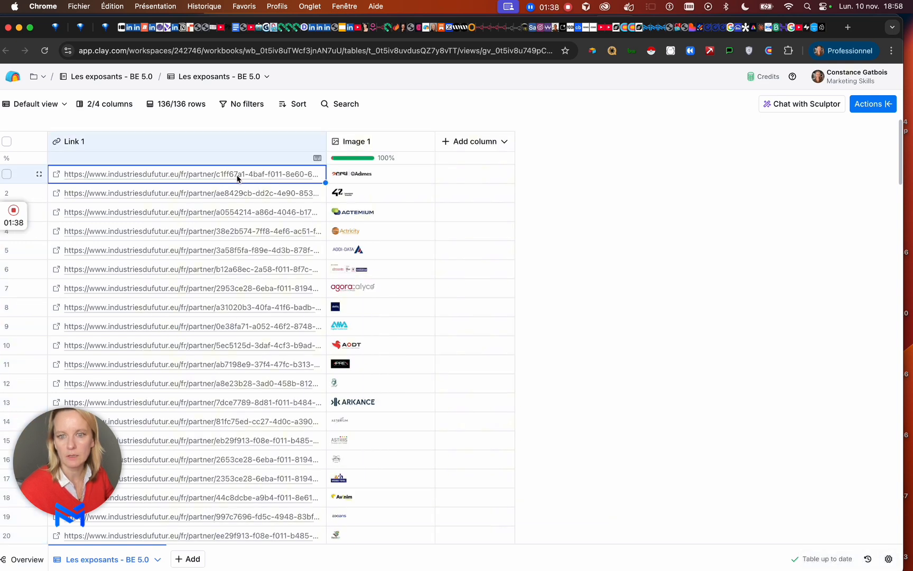
double_click(158, 179)
left_click_drag(84, 209, 140, 199)
left_click(245, 145)
left_click(244, 142)
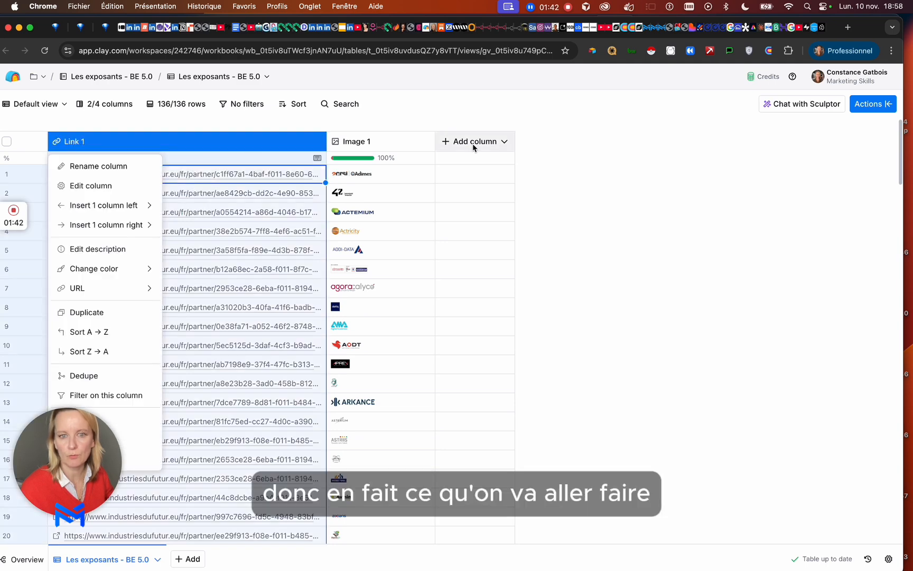
Step: Add a formula column, generate its formula from the prompt "extract form Link 1 the last words", and check the sample outputs
left_click(472, 142)
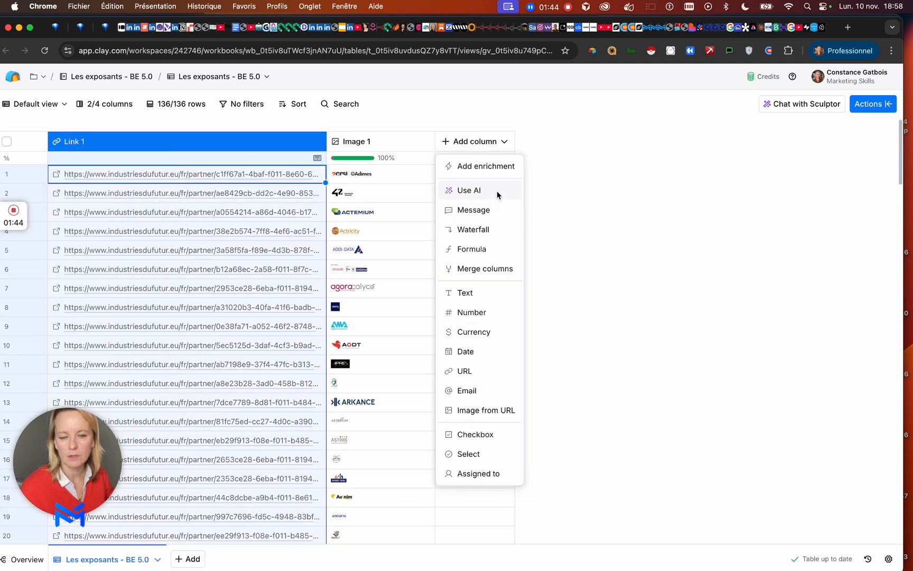
left_click(481, 250)
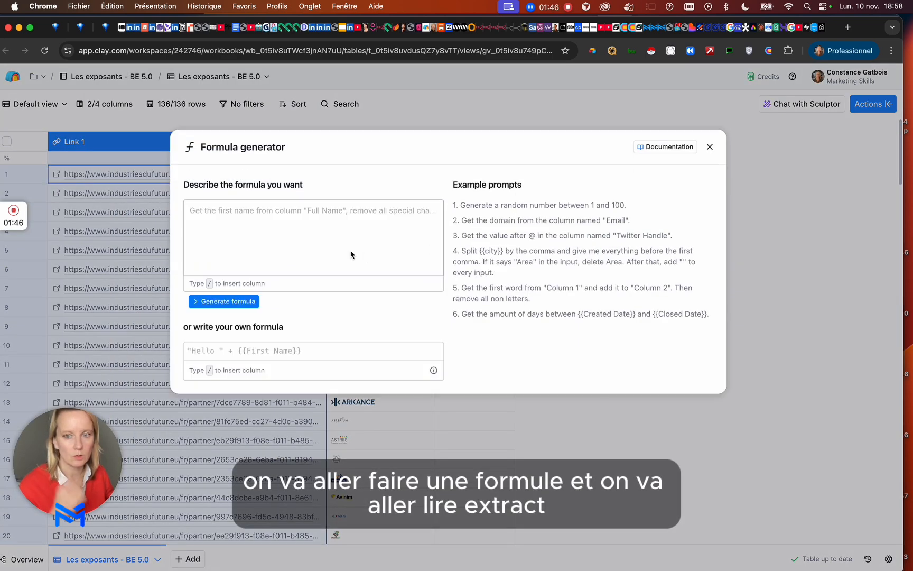
left_click(354, 254)
type("extract ")
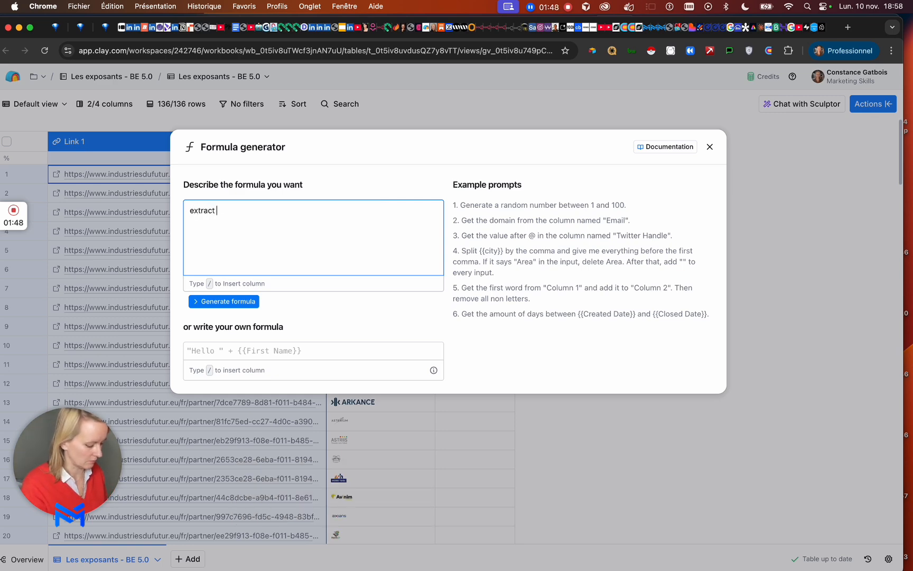
type("from /lin")
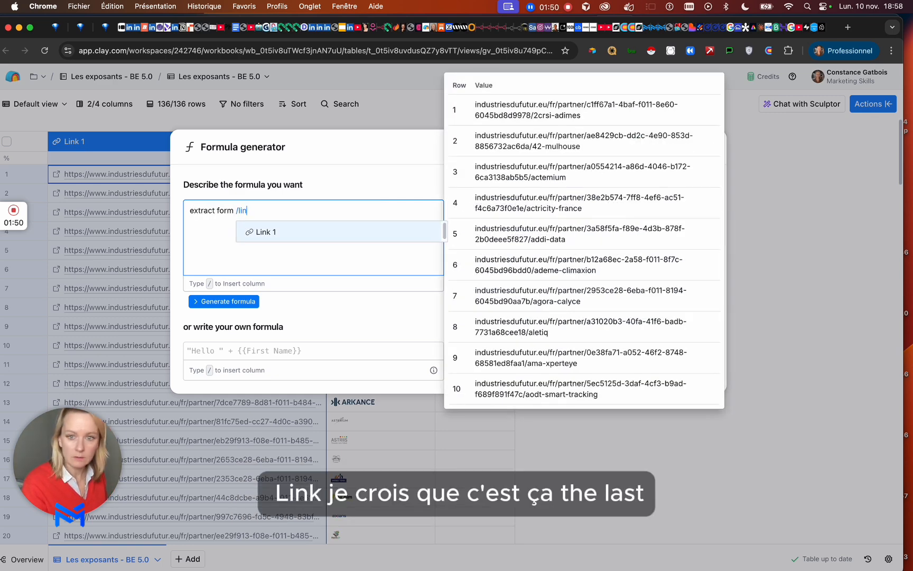
left_click(299, 232)
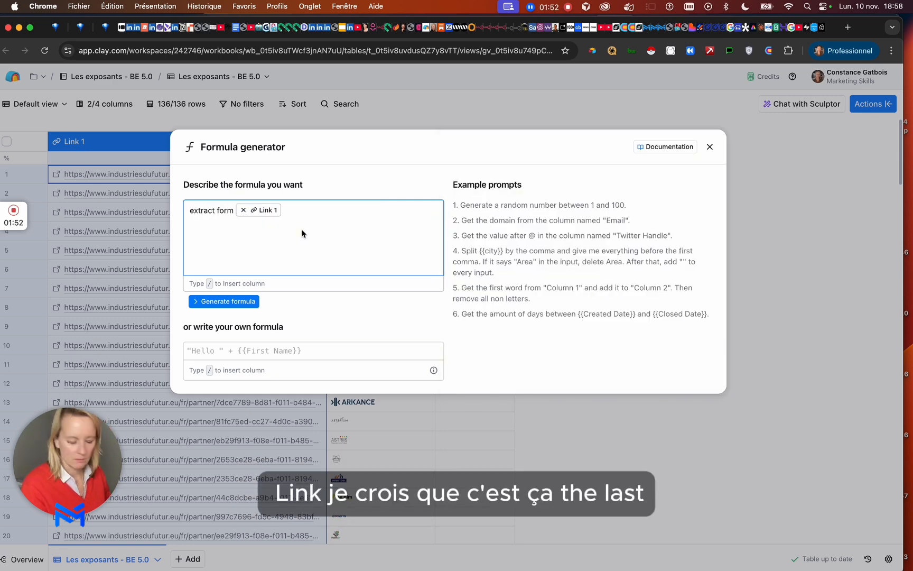
type("the last ")
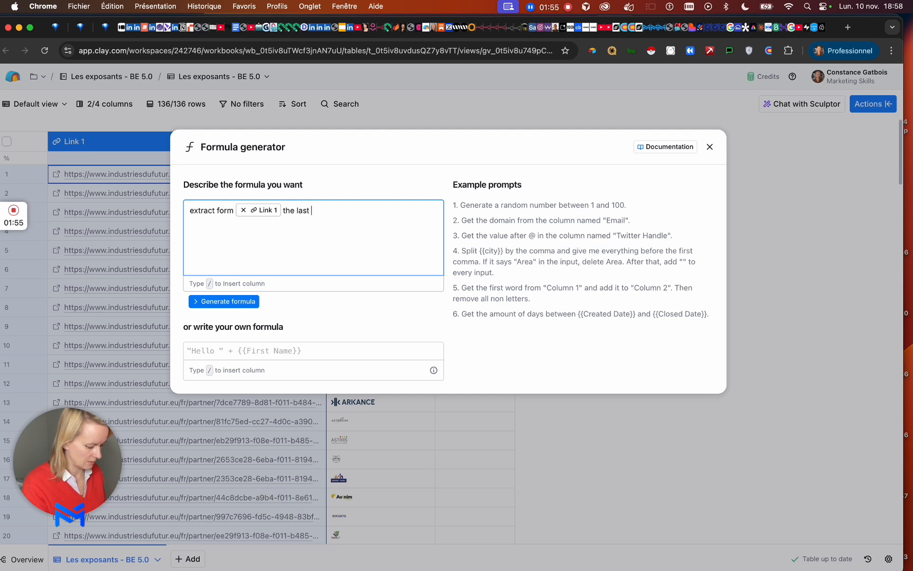
type("words")
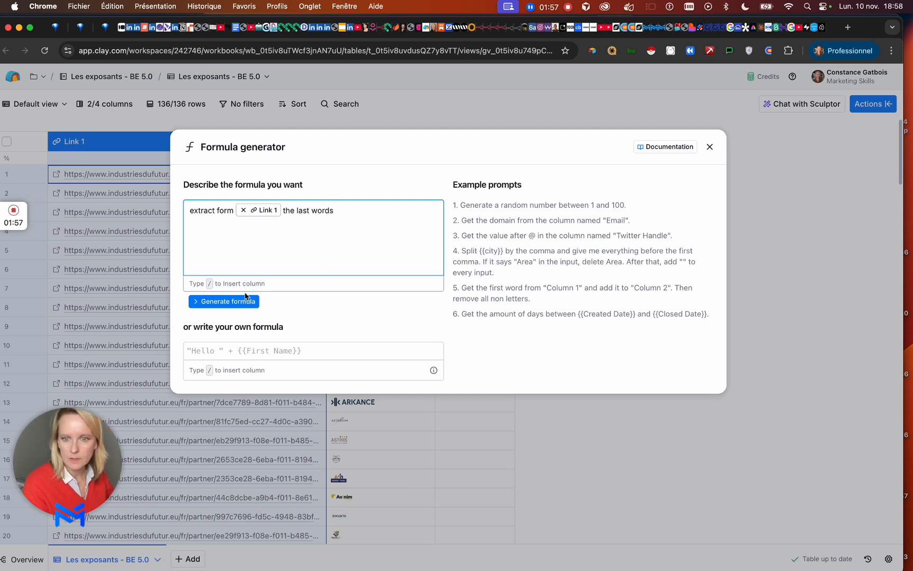
left_click(237, 303)
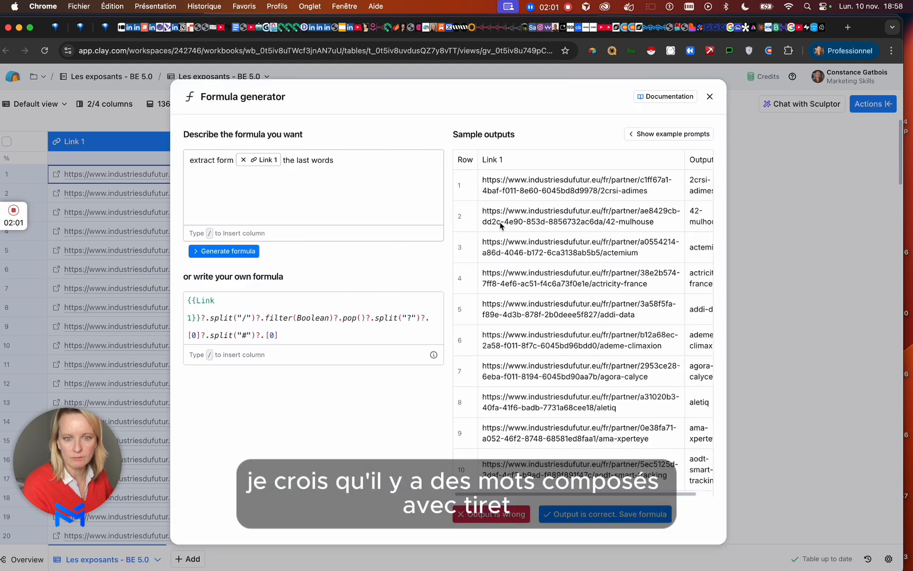
mouse_move(693, 181)
left_mouse_down()
mouse_move(723, 196)
mouse_move(693, 190)
left_mouse_up()
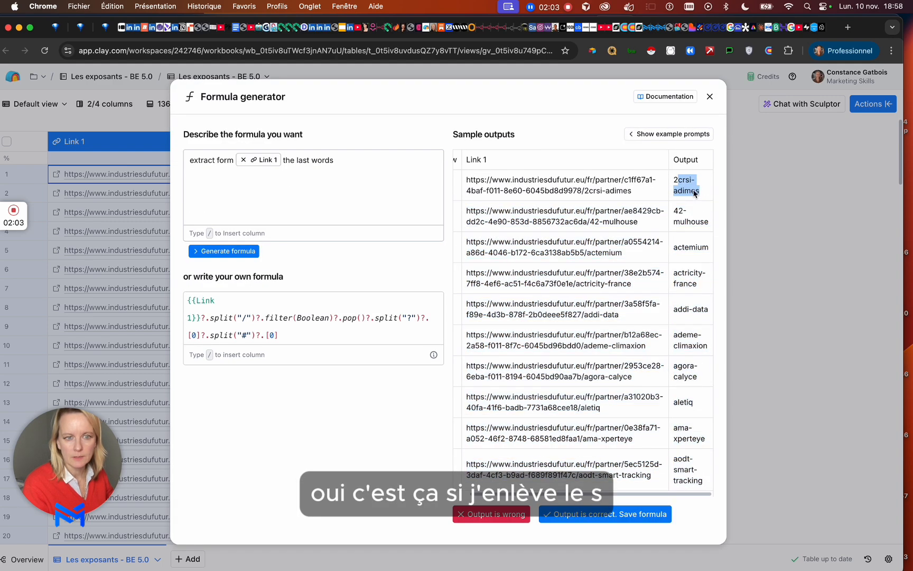
Step: Try regenerating the formula with the prompt ending changed to "the last word"
left_click(350, 161)
key("BackSpace")
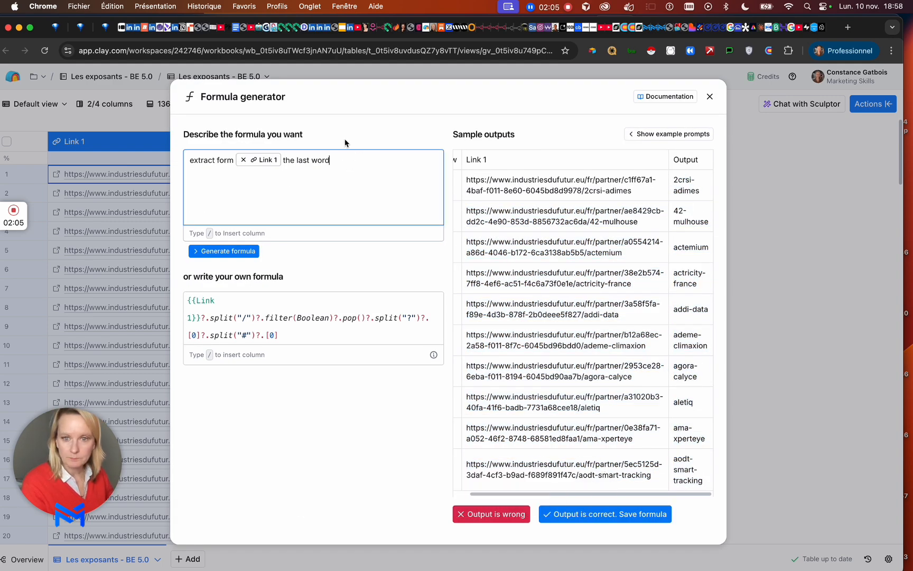
left_click(245, 250)
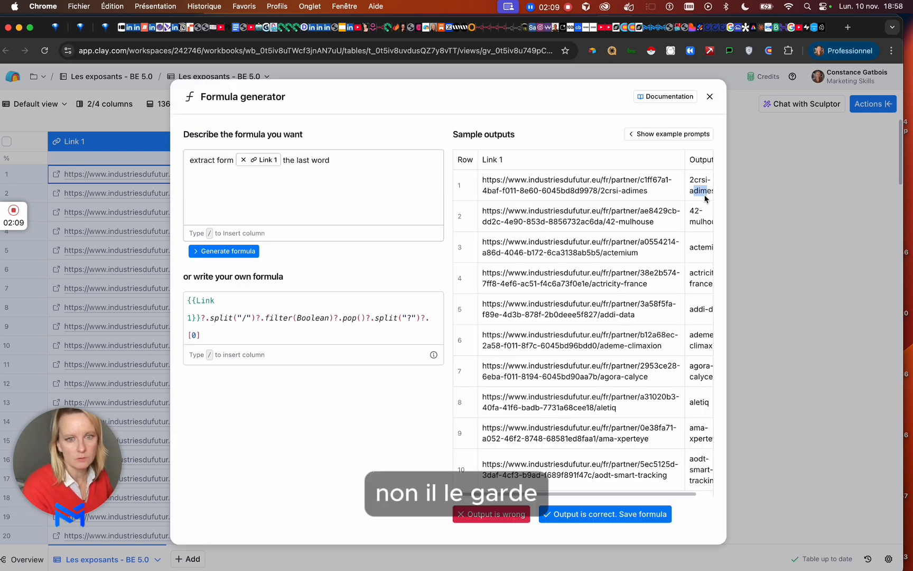
Step: Extend the prompt to read "the last words + replace "-" with a space" and regenerate the formula
left_click(378, 163)
type("s +")
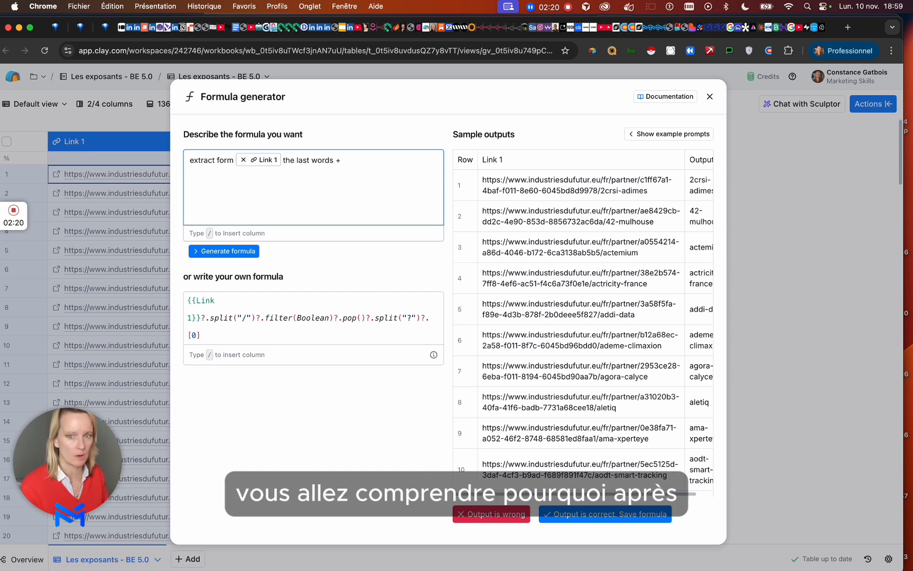
type("pla")
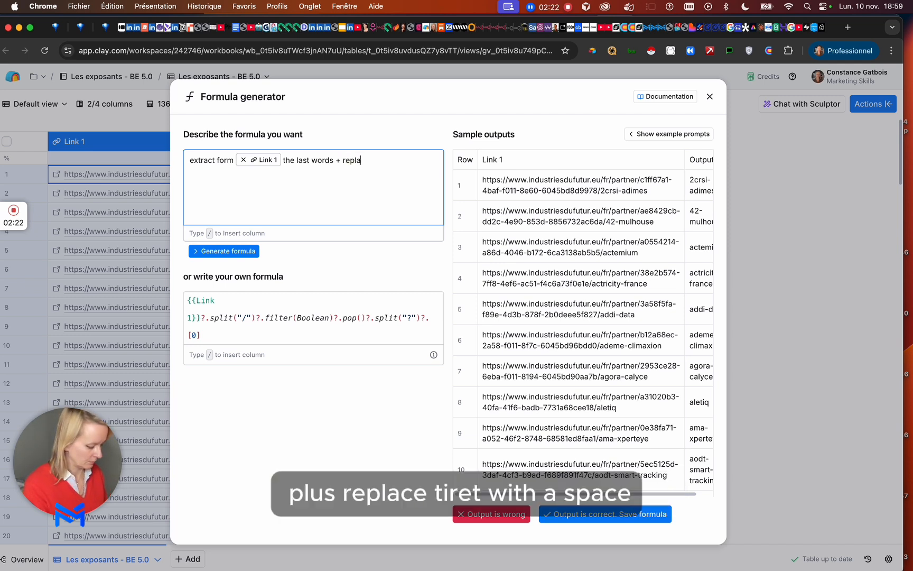
type("ce \"-\" ")
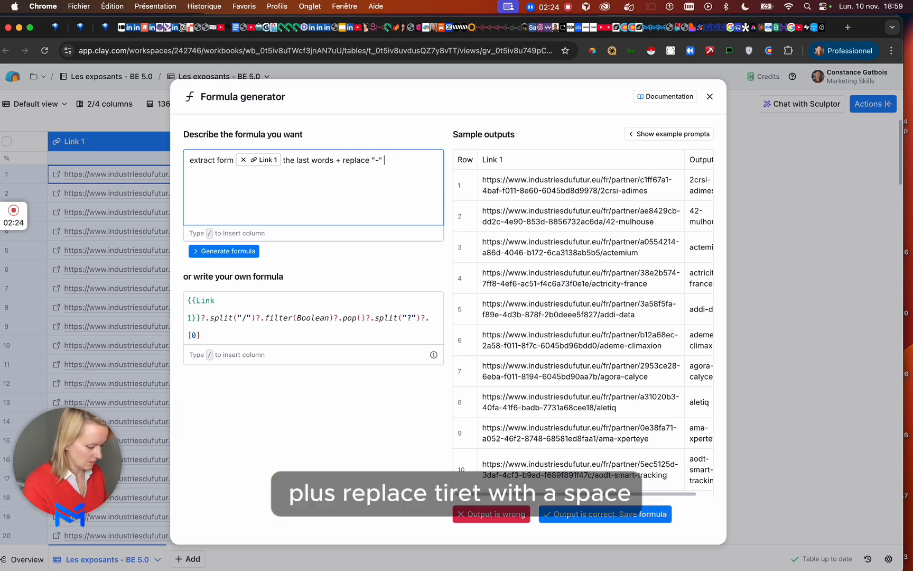
type("with a ")
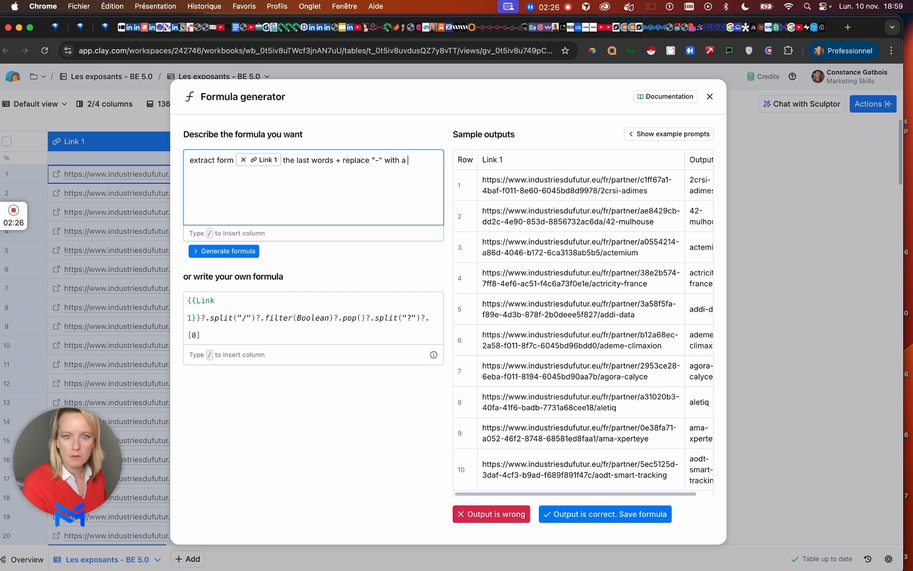
type("space")
left_click(246, 252)
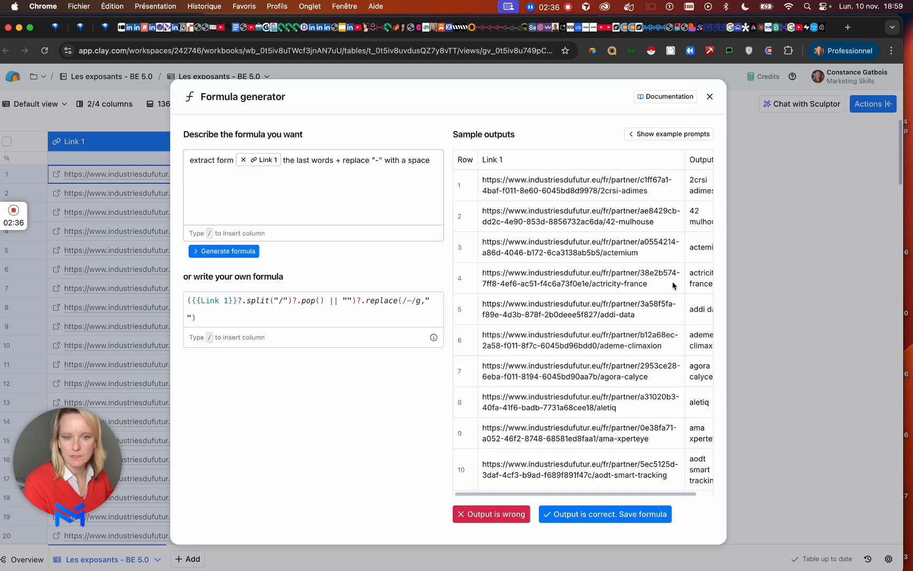
Step: Check the sample outputs of the generated formula and save it as correct
scroll(703, 237, "right", 2)
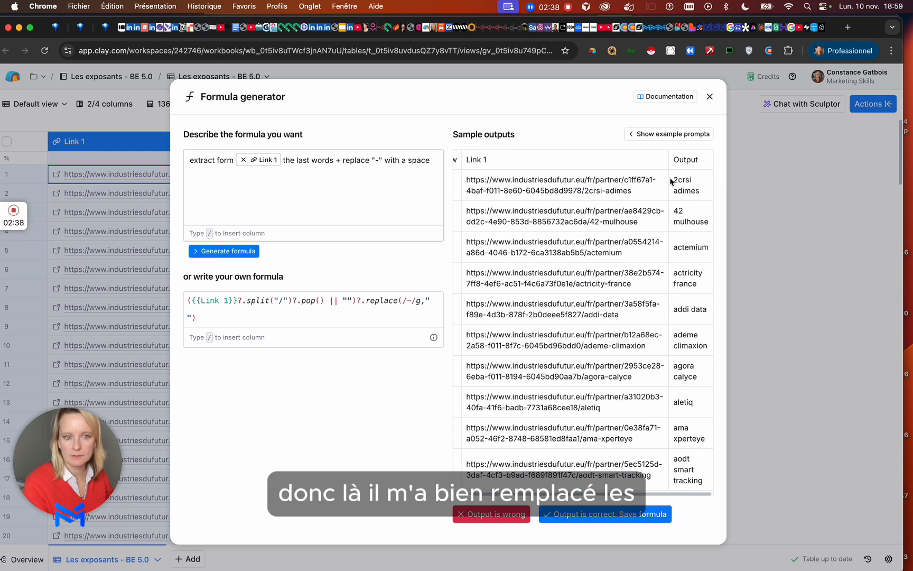
left_click_drag(672, 181, 692, 346)
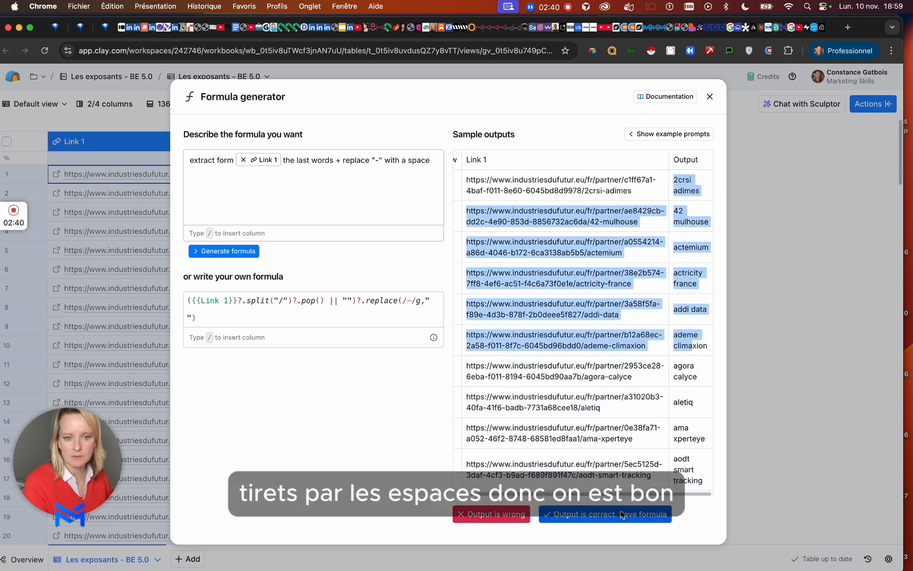
left_click(623, 515)
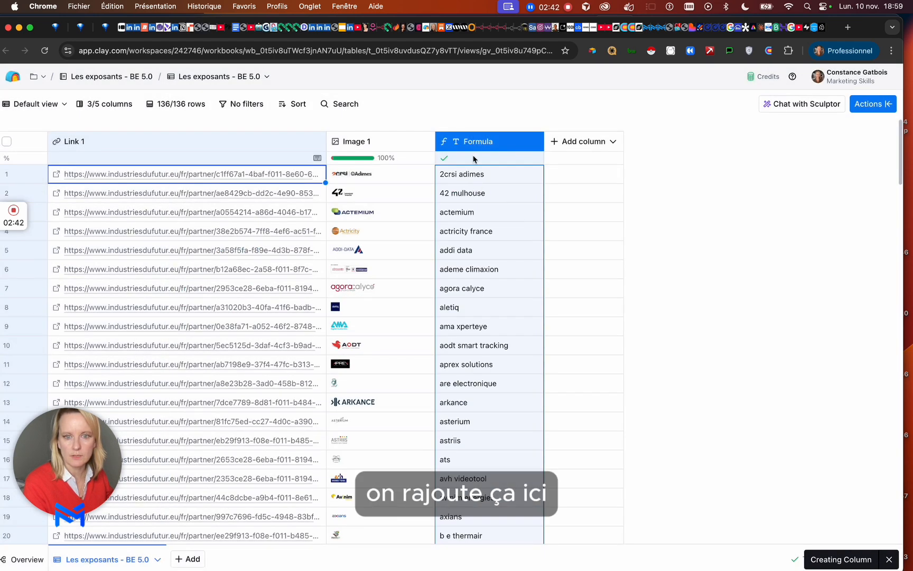
Step: Move the new formula column in front of Link 1 and rename it "Nom Entreprise"
left_click_drag(474, 142, 106, 146)
left_click(104, 142)
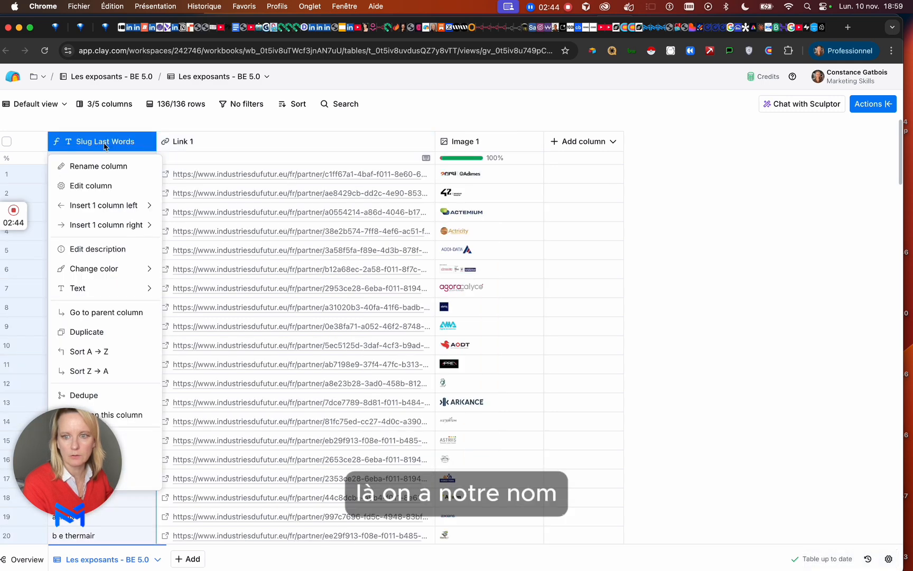
double_click(104, 147)
type("Nom ")
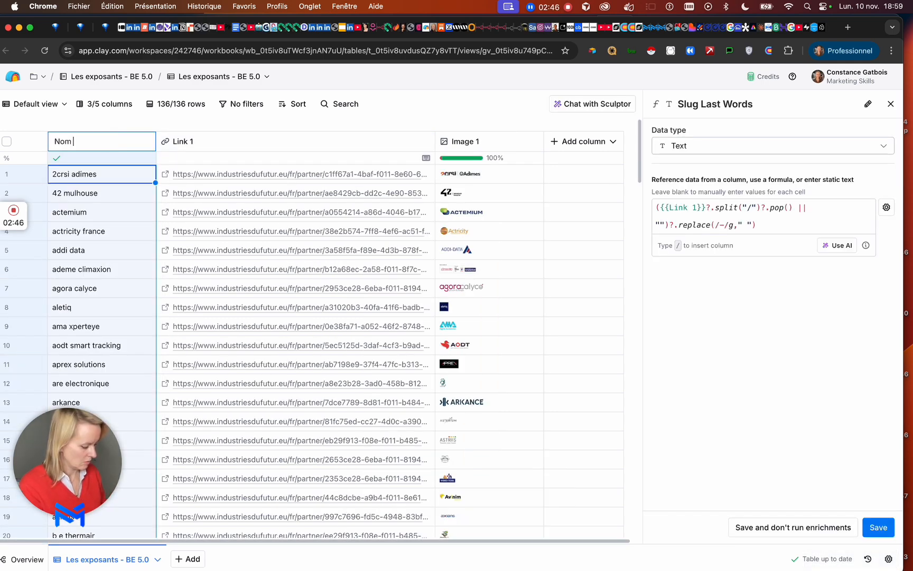
type("Entreprise")
key("Return")
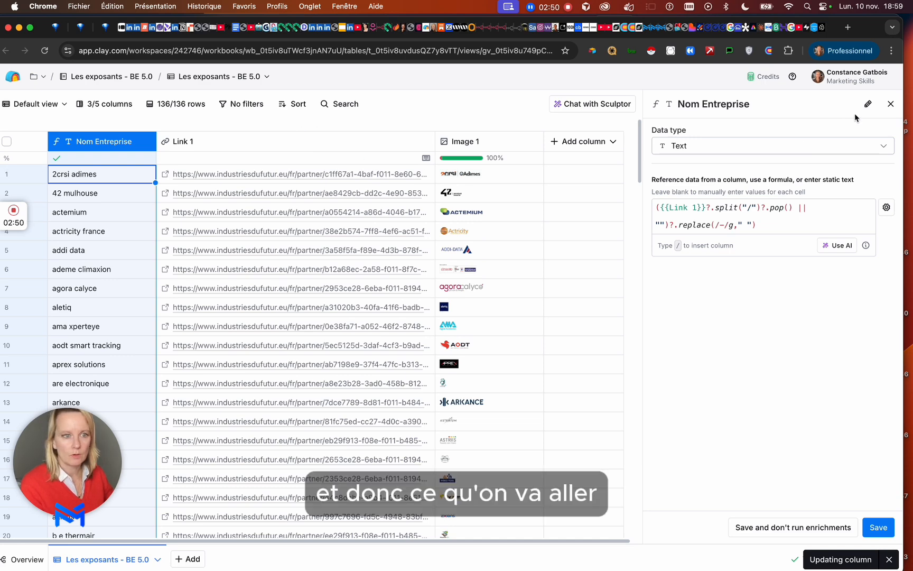
left_click(891, 104)
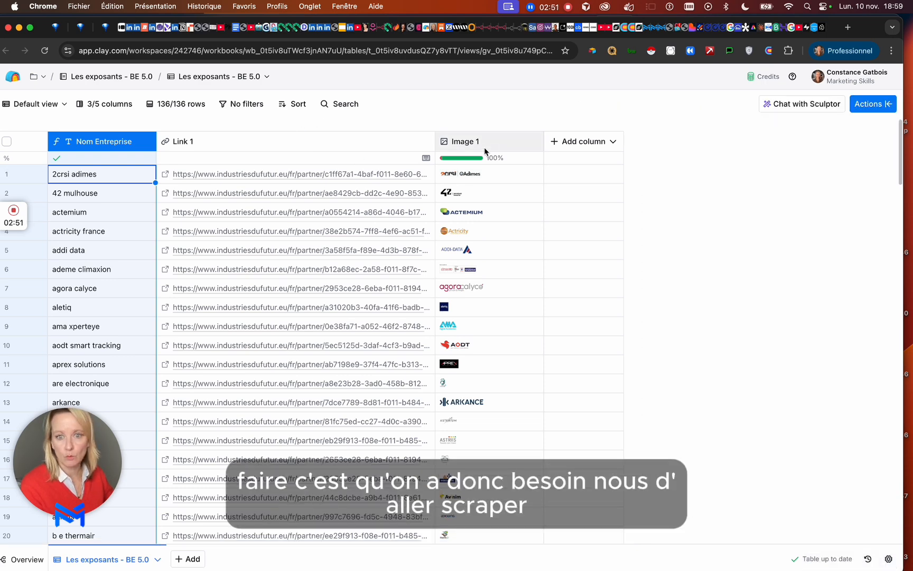
Step: Look at the first exhibitor's page, then return to the table and add a Use AI column with manual configuration
left_click(164, 175)
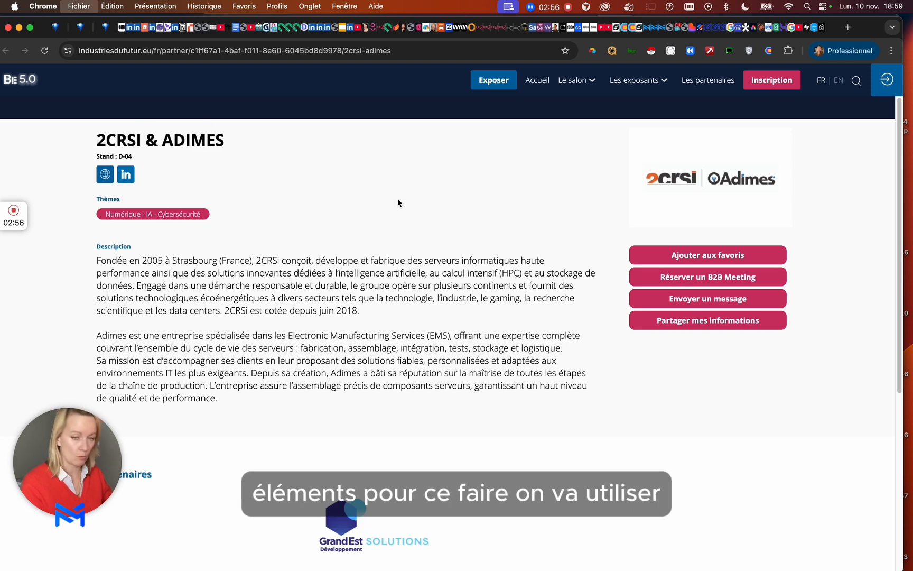
key("super+w")
left_click(595, 142)
left_click(597, 192)
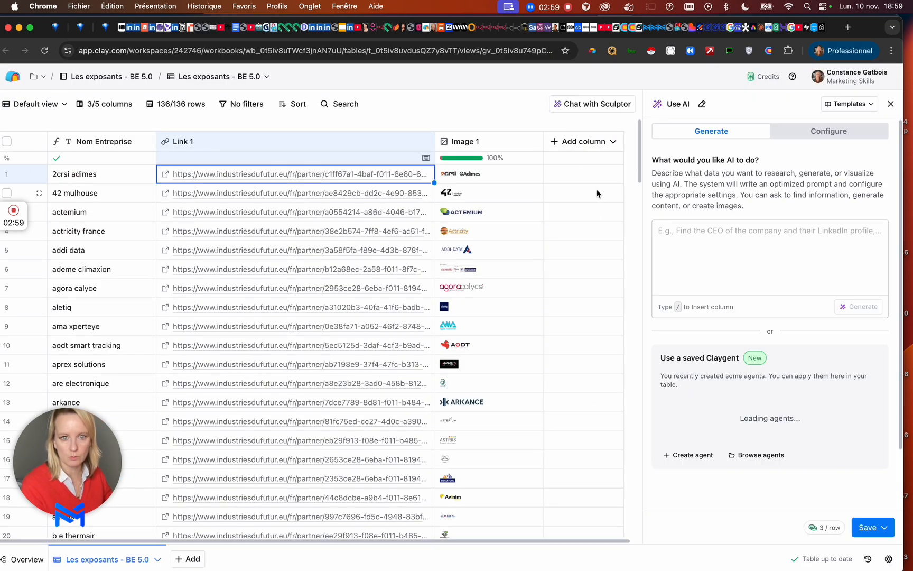
left_click(809, 131)
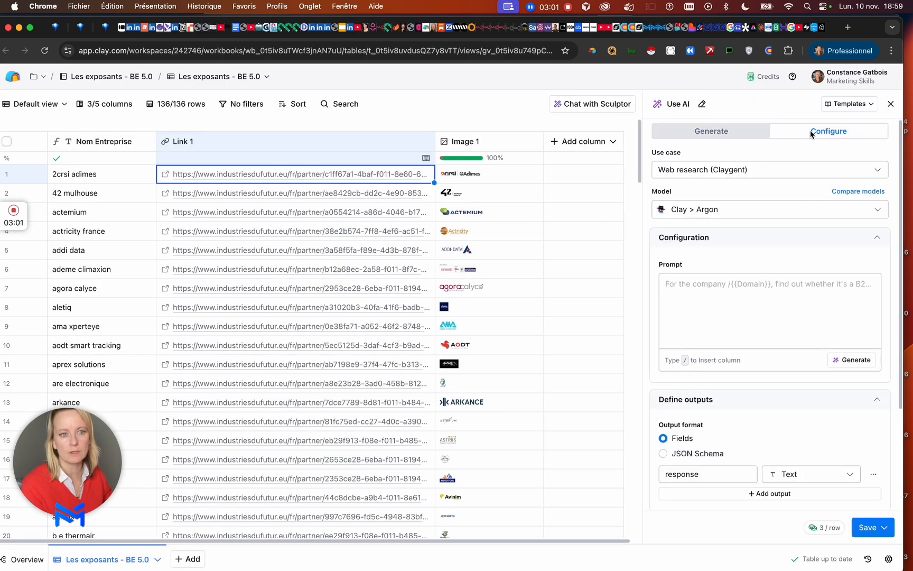
Step: Set the AI column's model to OpenAI GPT 4o Mini and choose the saved OpenAI API key account
left_click(725, 211)
left_click(767, 398)
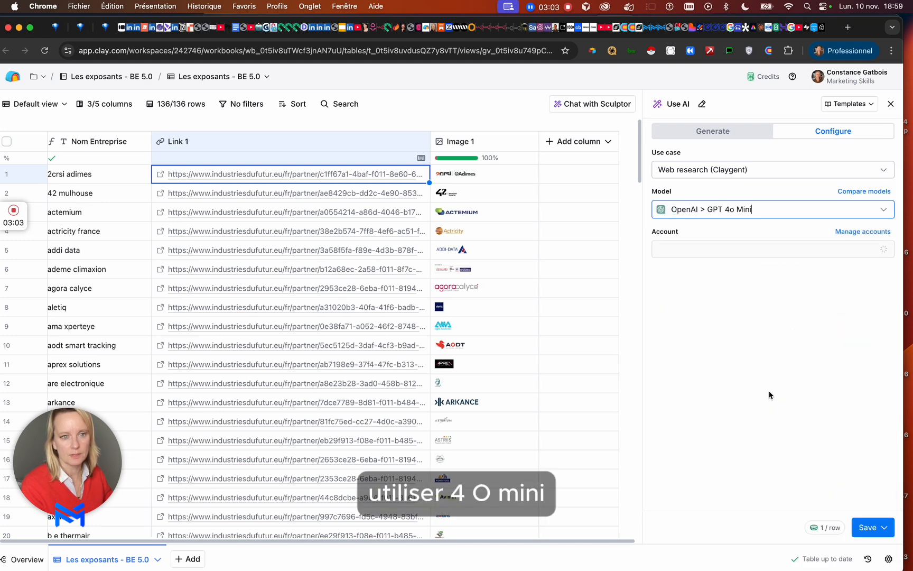
left_click(735, 255)
left_click(743, 334)
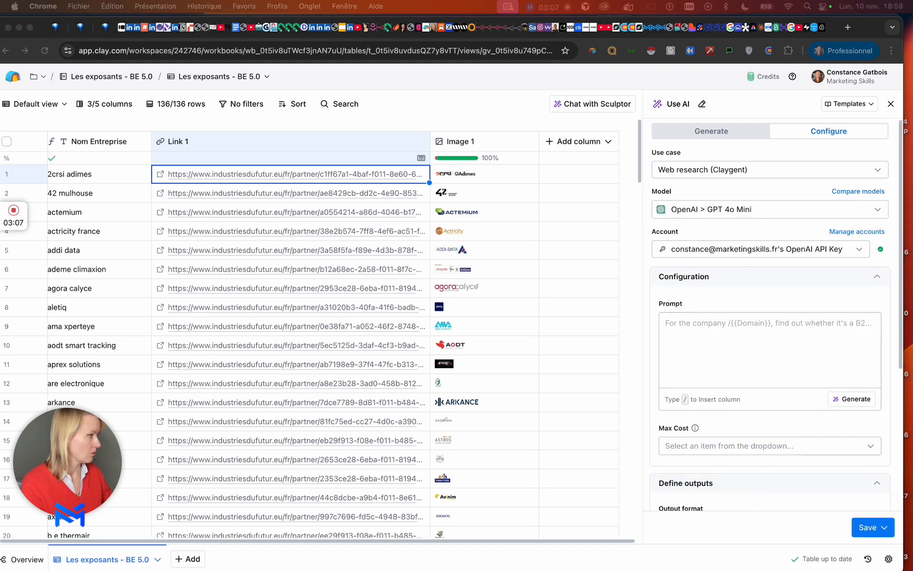
Step: Paste the prepared web-scraper prompt into the AI column's configuration and return to its beginning
left_click(724, 323)
key("super+v")
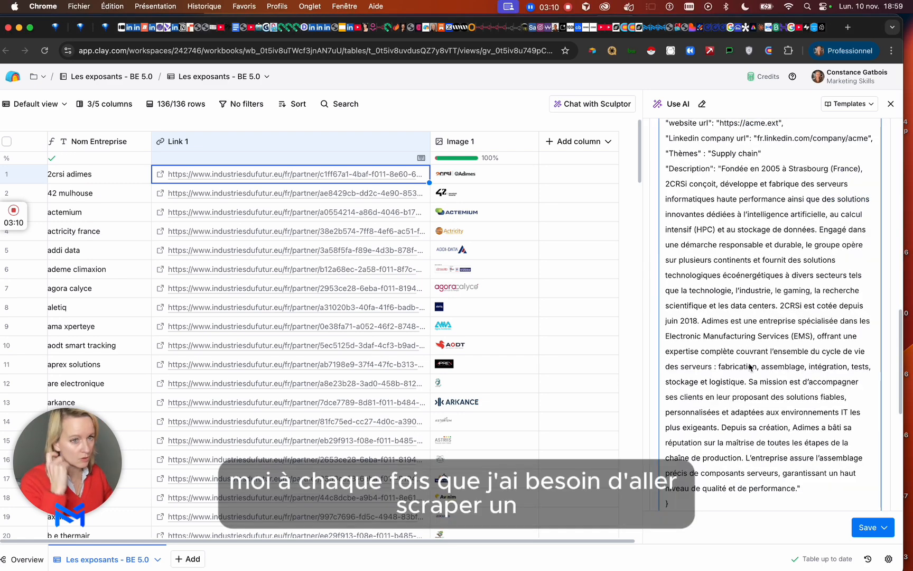
scroll(751, 366, "up", 15)
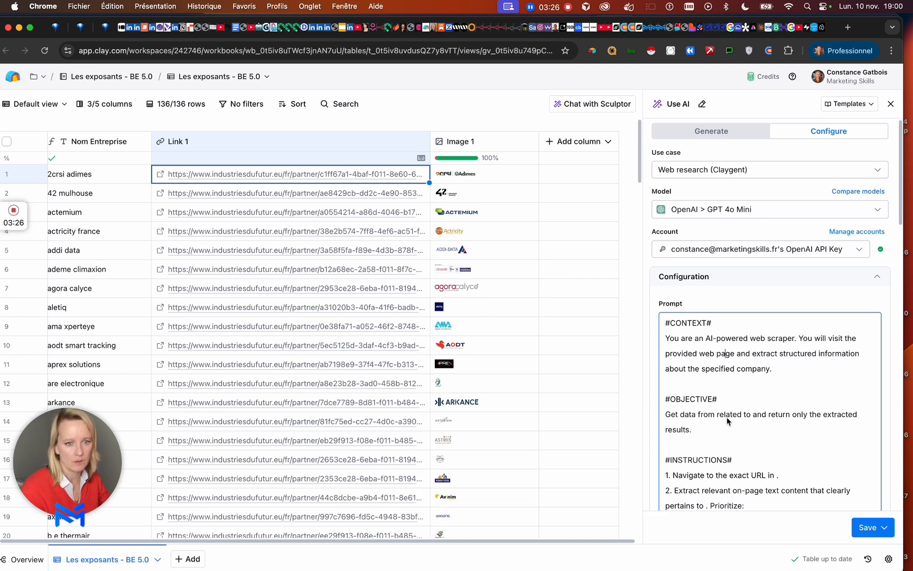
Step: In the prompt's objective, insert the Link 1 column after "Get data from" and Nom Entreprise after "related to"
type("/link")
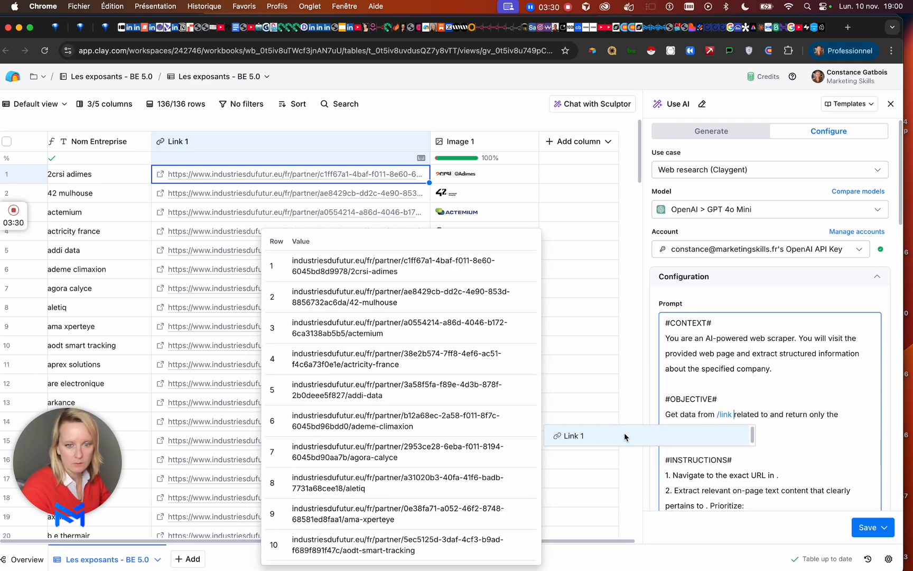
left_click(625, 436)
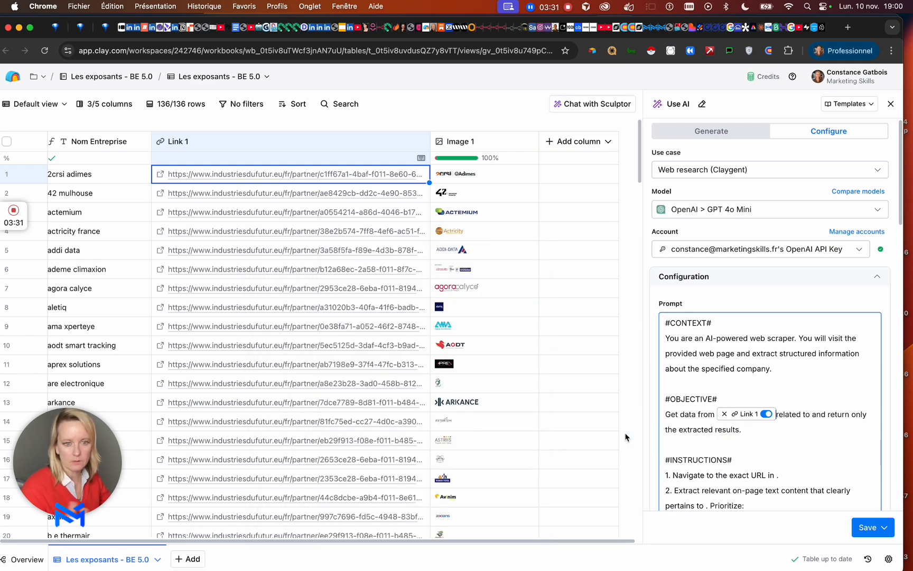
left_click(808, 414)
type("/")
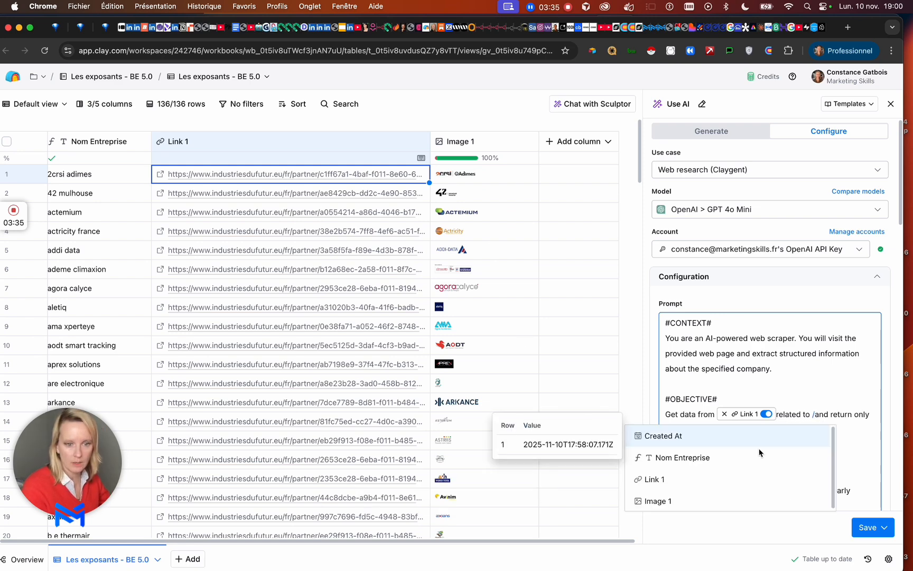
left_click(733, 462)
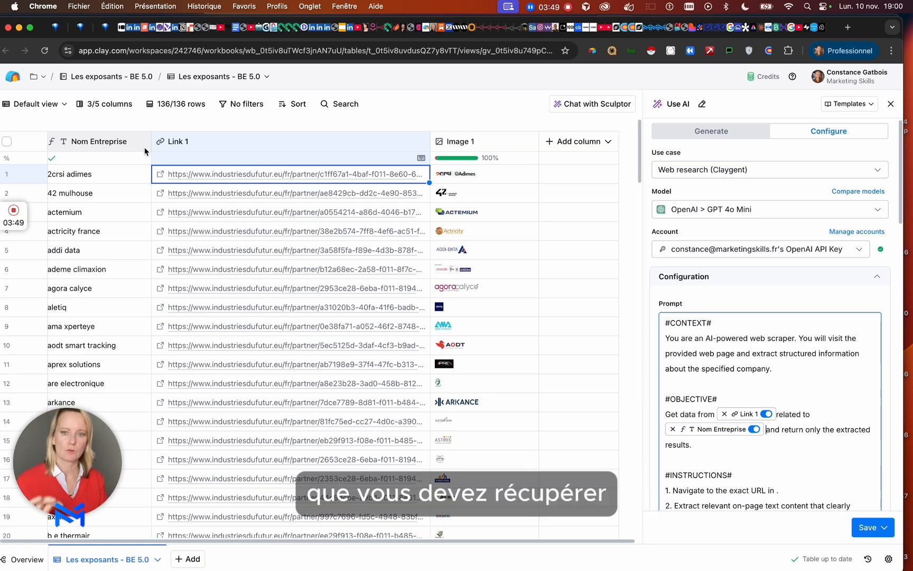
Step: Open the first exhibitor's page, examine its company name, details, partners and footer links, then return to the table
left_click(163, 179)
left_click(162, 179)
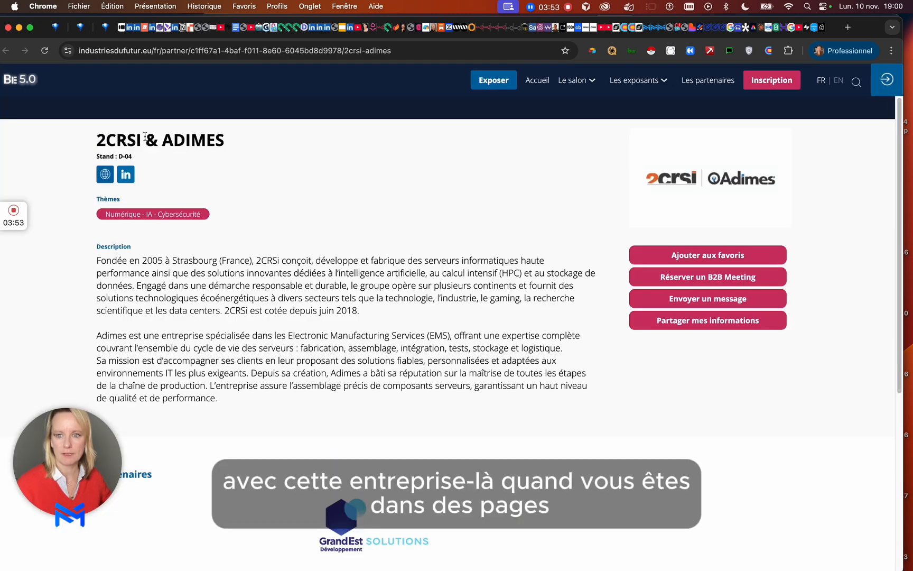
left_click_drag(96, 141, 230, 141)
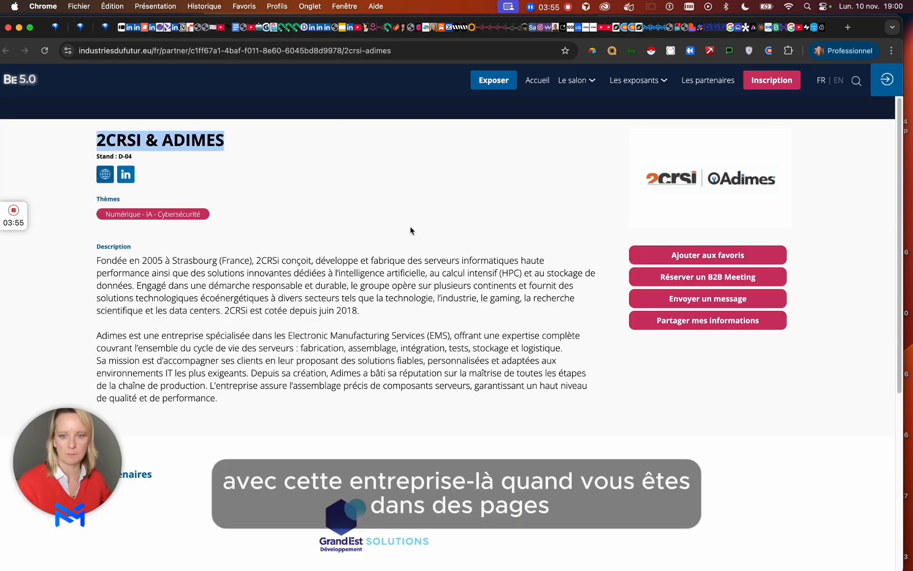
scroll(386, 234, "down", 5)
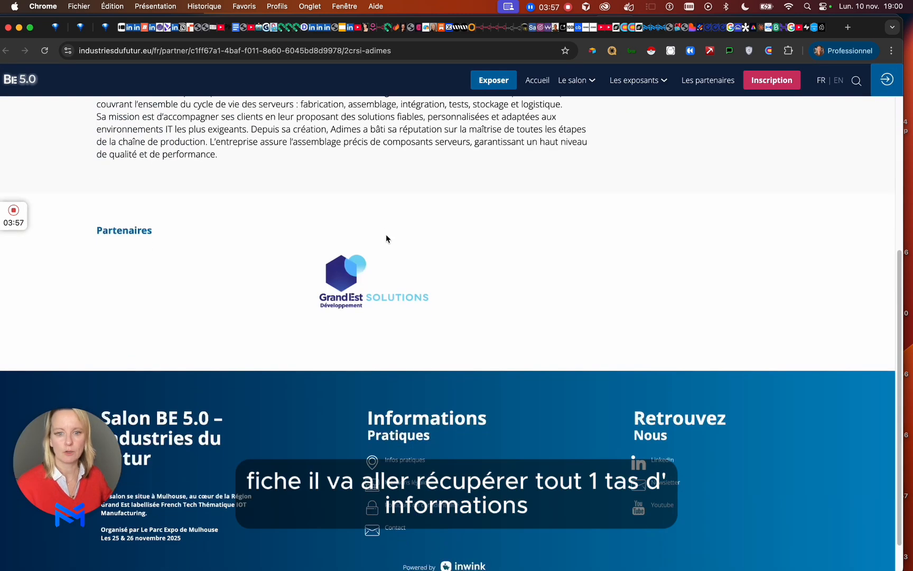
scroll(300, 282, "up", 5)
scroll(305, 279, "down", 5)
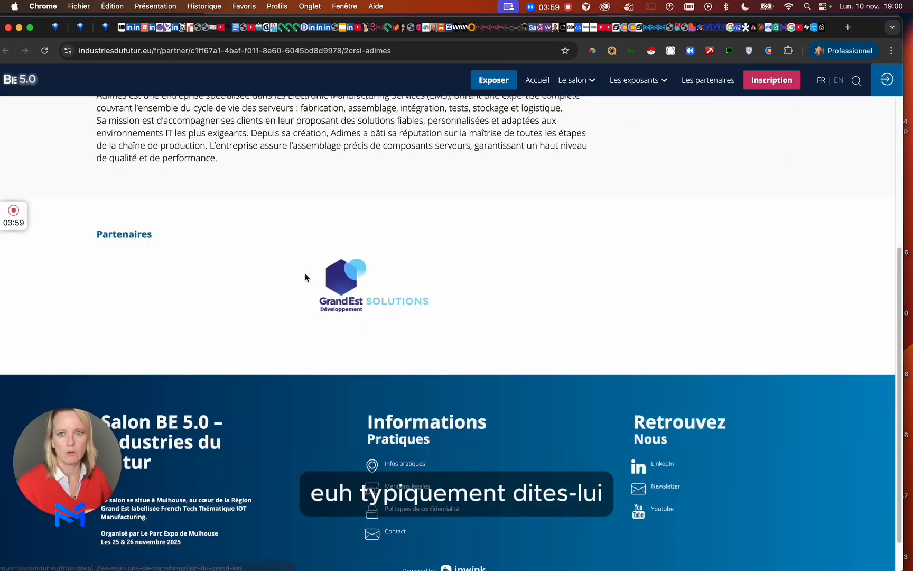
scroll(306, 279, "up", 5)
scroll(312, 196, "down", 5)
scroll(313, 196, "down", 1)
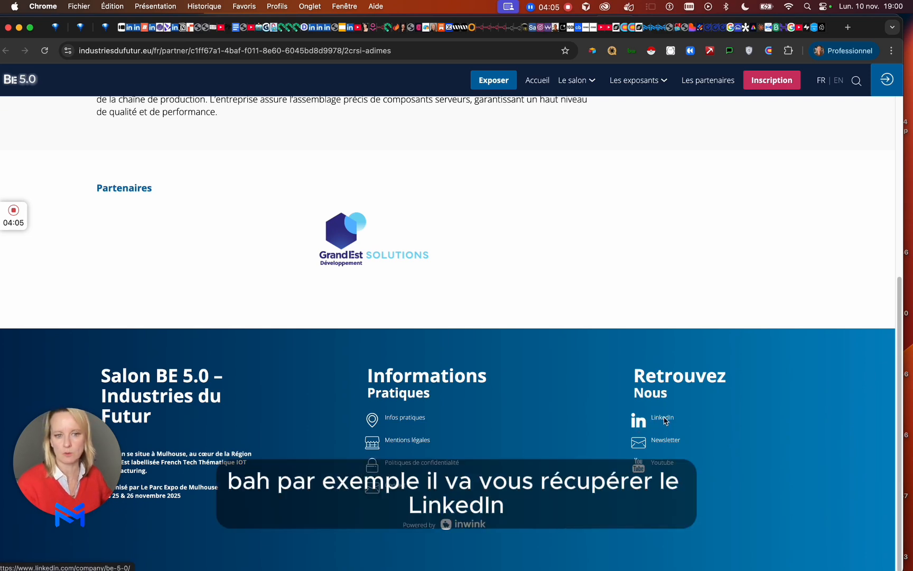
scroll(292, 254, "up", 6)
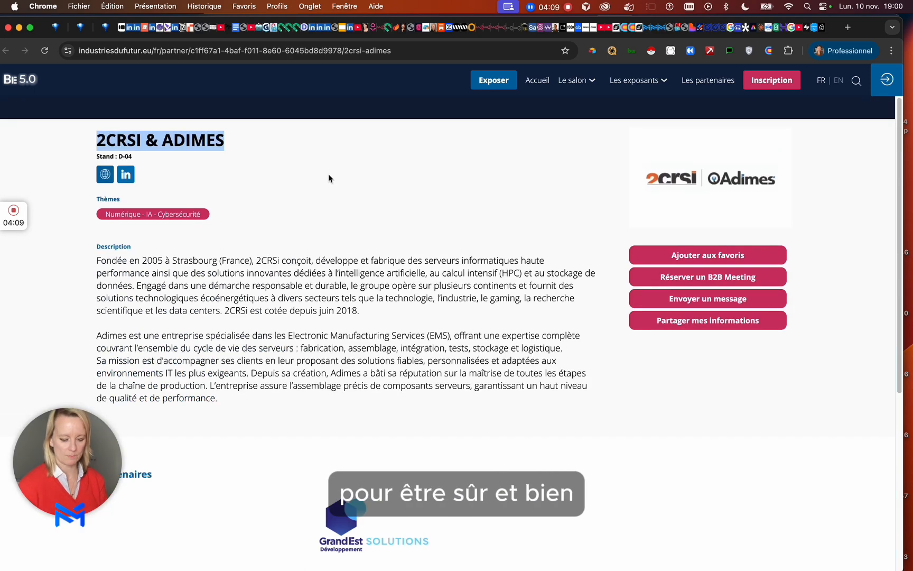
left_click(160, 156)
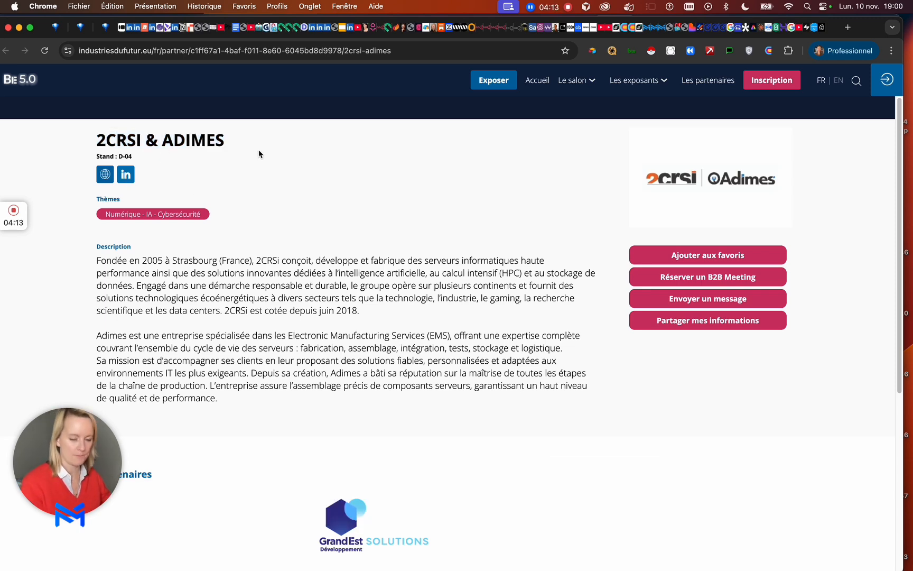
key("super+w")
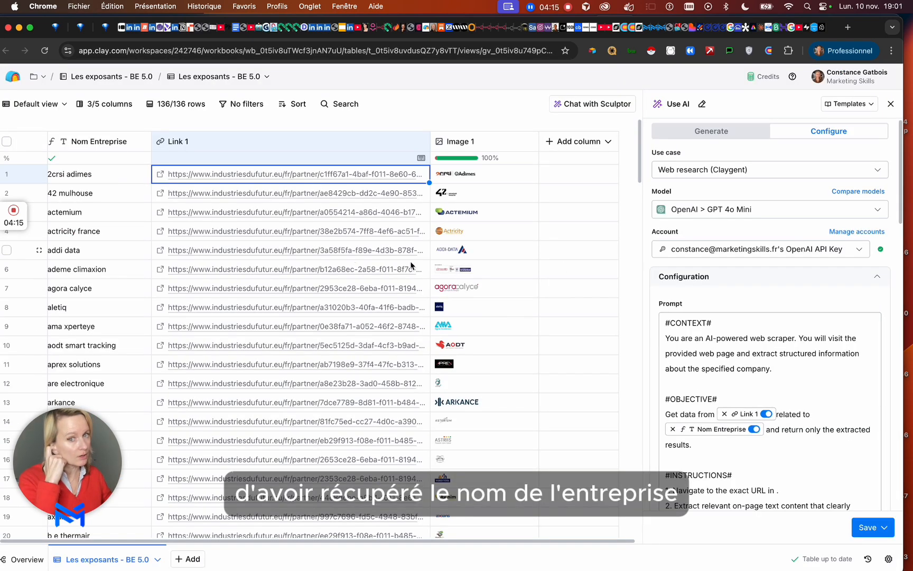
Step: In the prompt's instructions, insert the Link 1 column after "exact URL in" and Nom Entreprise after "pertains to"
left_click(801, 461)
scroll(807, 385, "down", 1)
scroll(807, 385, "down", 2)
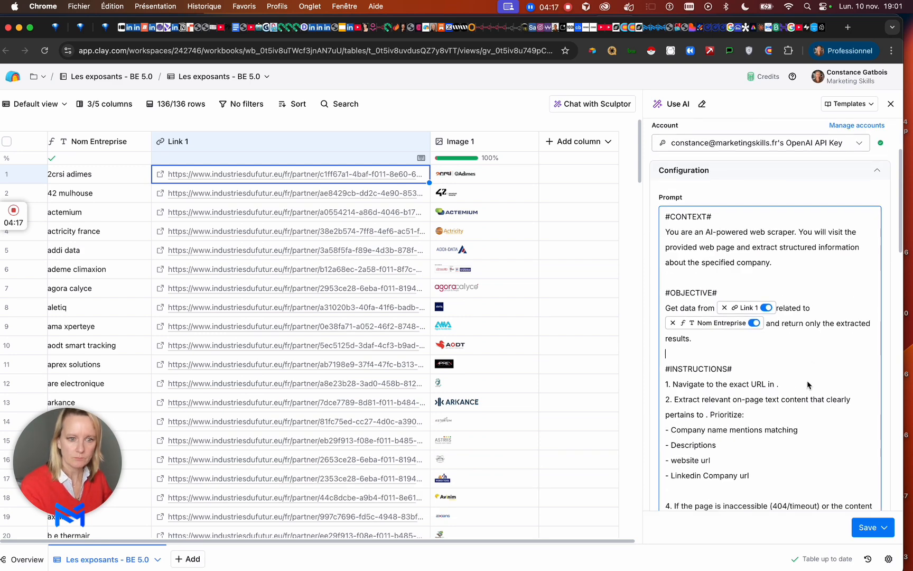
left_click(777, 384)
type("/")
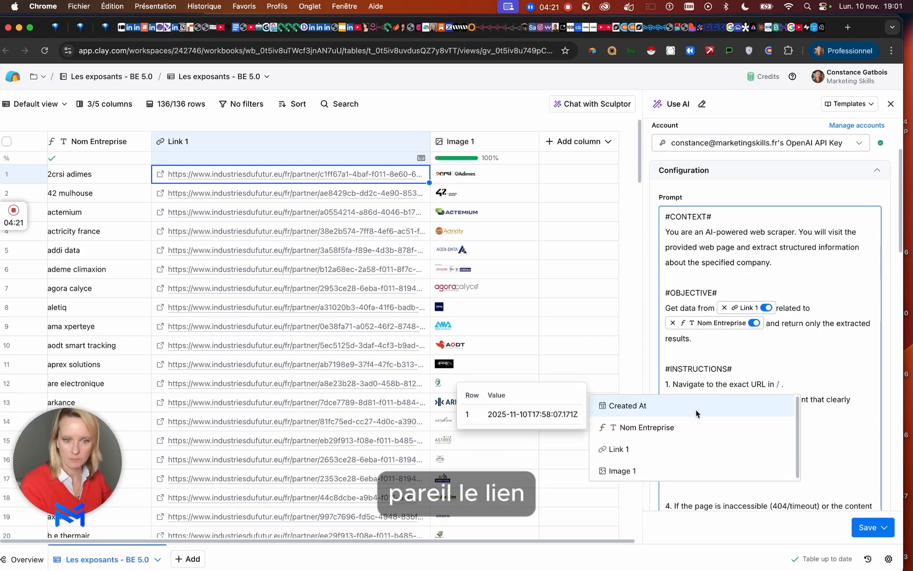
left_click(670, 452)
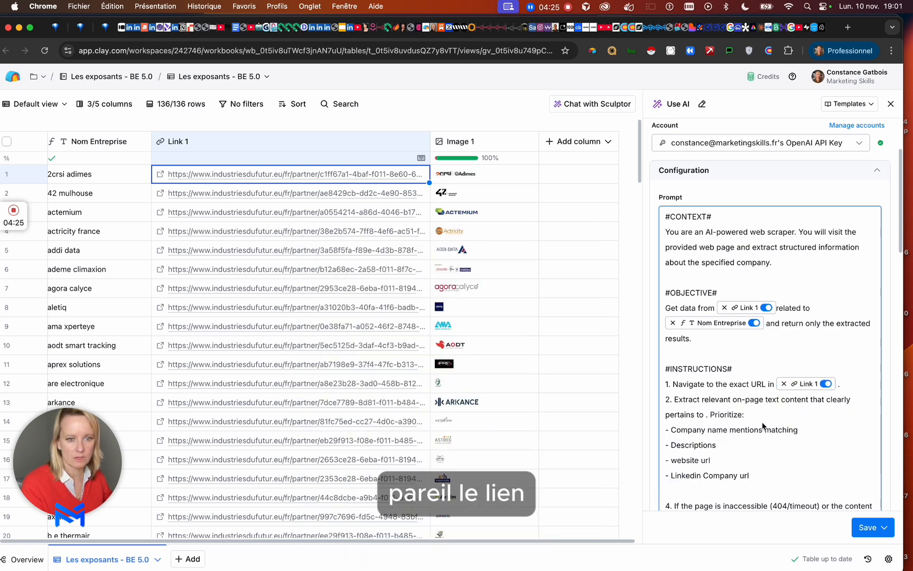
type("/")
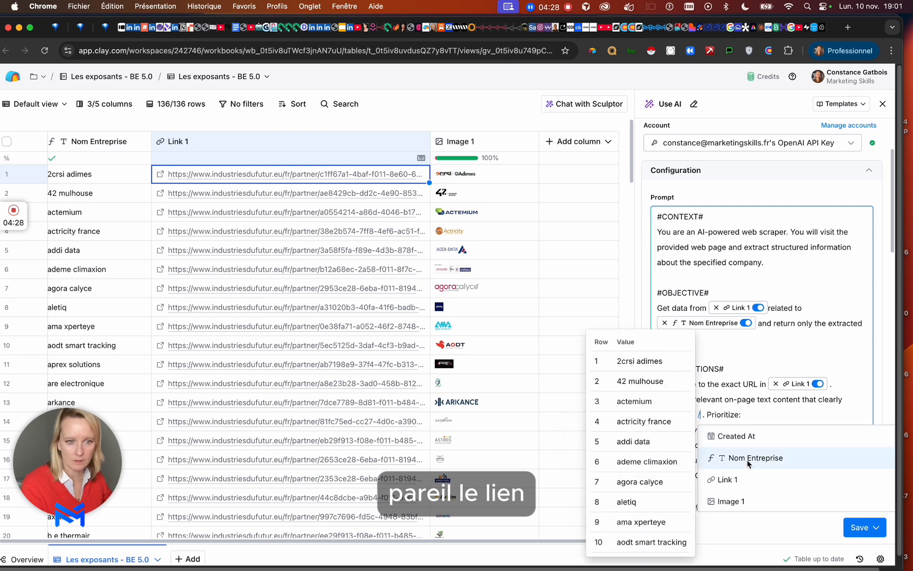
left_click(749, 459)
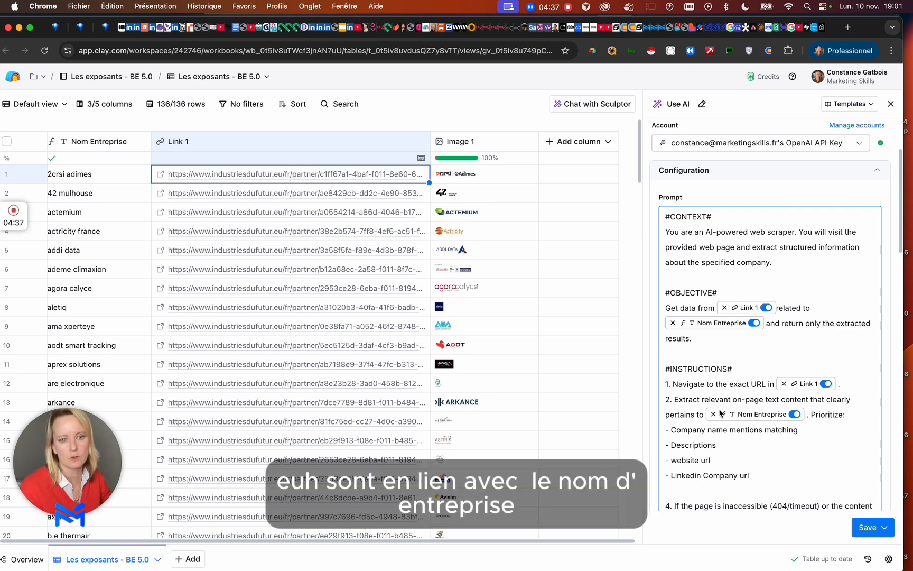
Step: Add a "- Thème" line below "Linkedin Company url" in the prompt's list of prioritized content
scroll(844, 363, "down", 1)
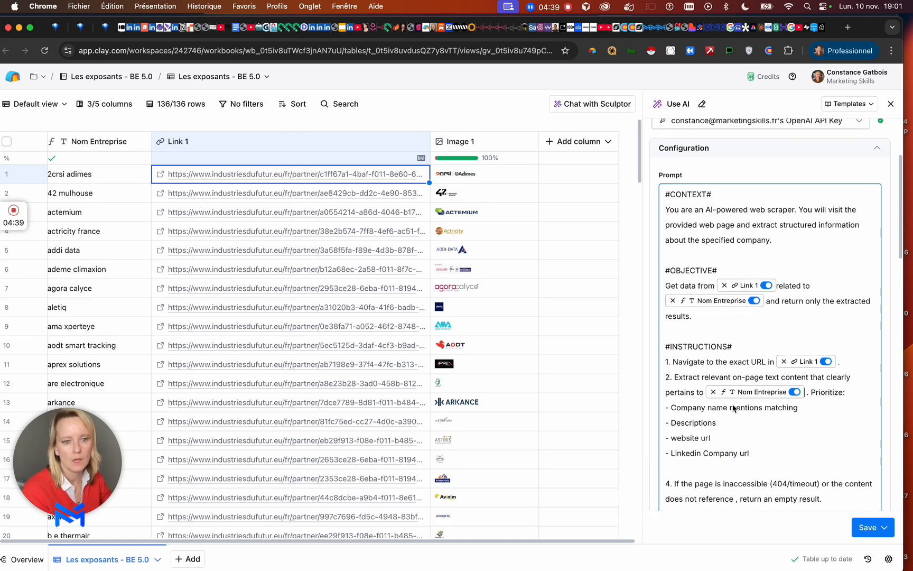
scroll(845, 364, "down", 5)
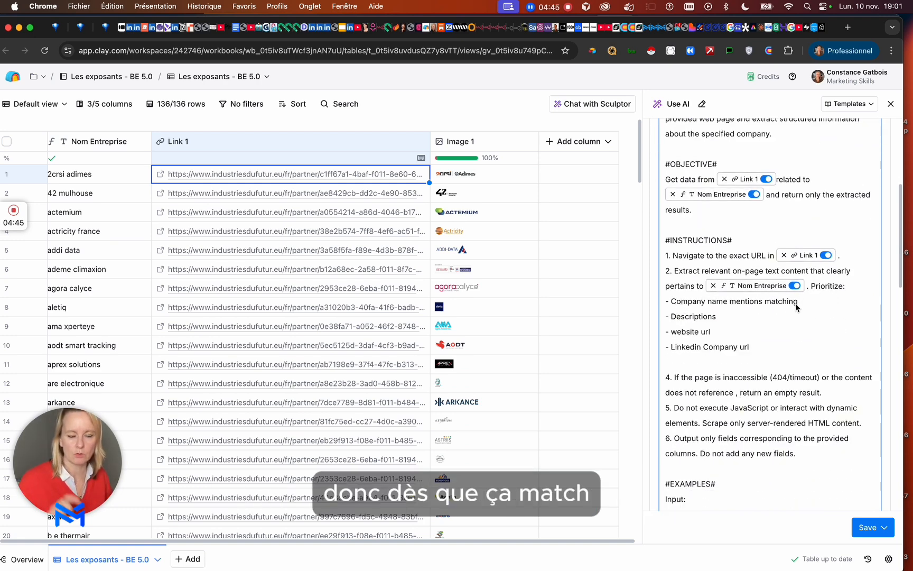
left_click(752, 346)
key("Return")
type("- Thème")
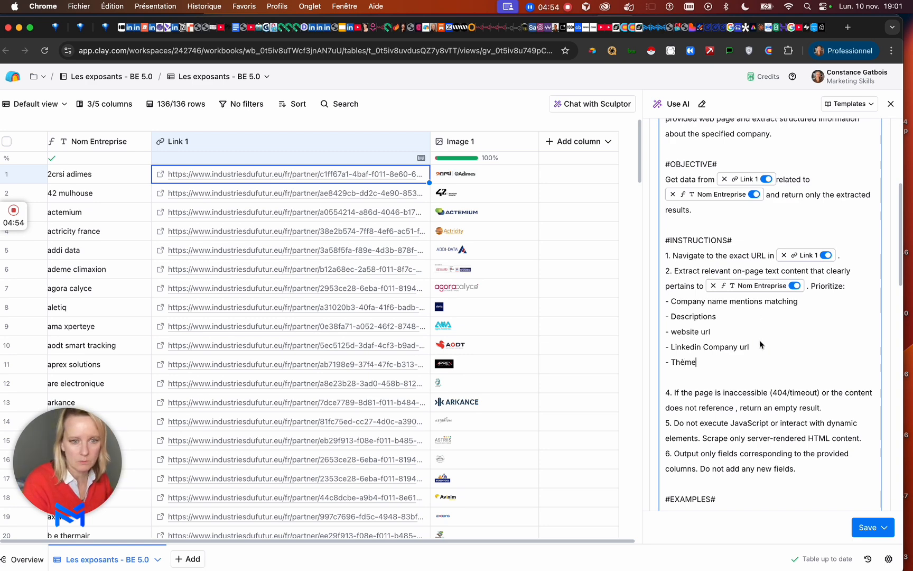
Step: In instruction 4 of the prompt, insert the Nom Entreprise column after "does not reference"
scroll(761, 344, "down", 3)
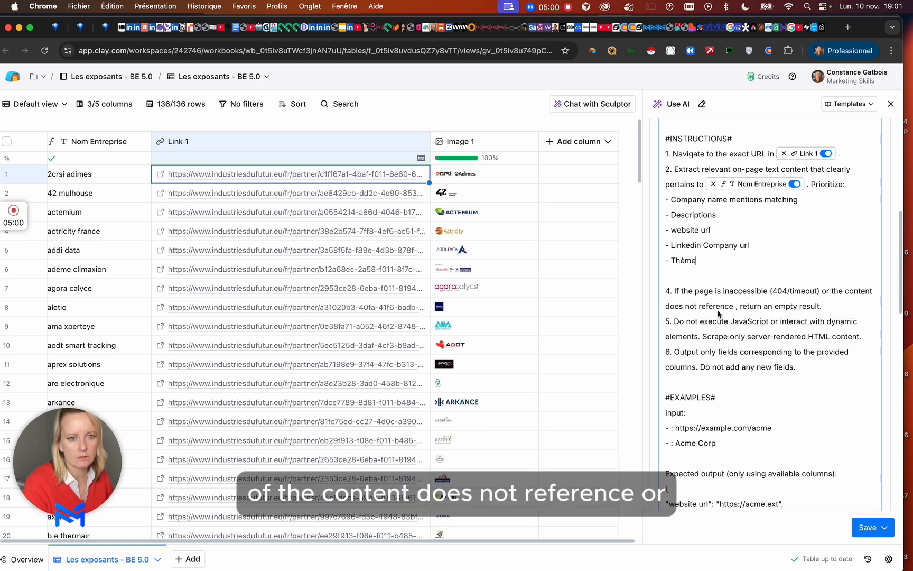
type("/")
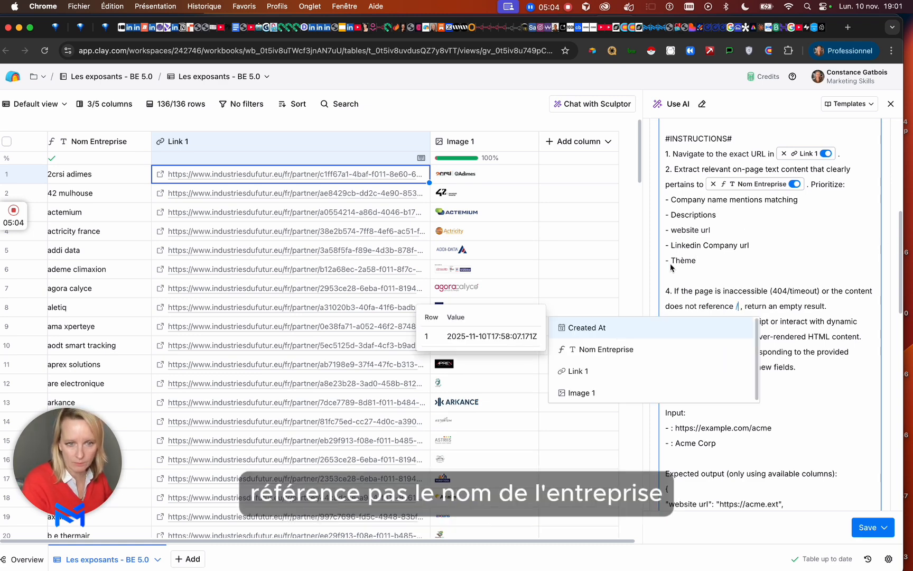
left_click(644, 349)
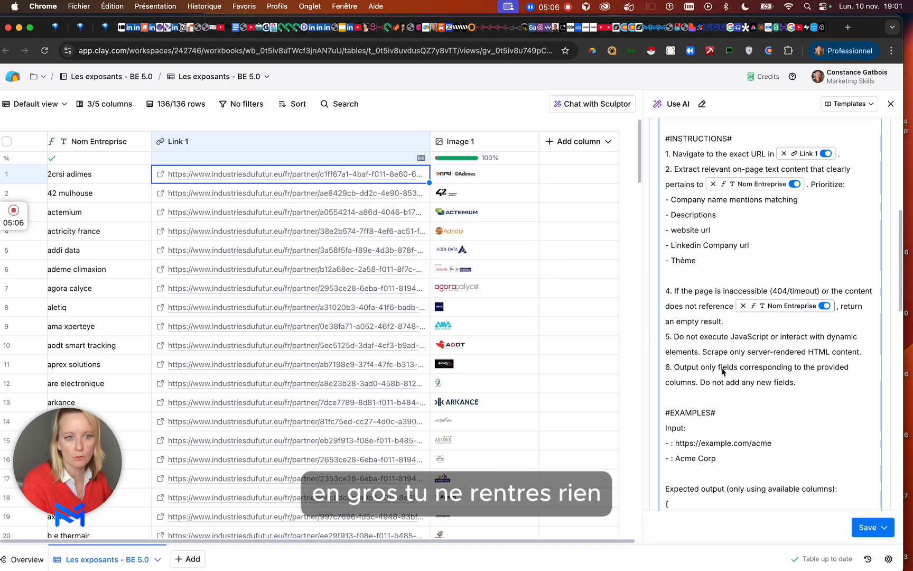
Step: In the prompt's example input, insert Link 1 before the example URL and Nom Entreprise before "Acme Corp"
scroll(722, 365, "down", 5)
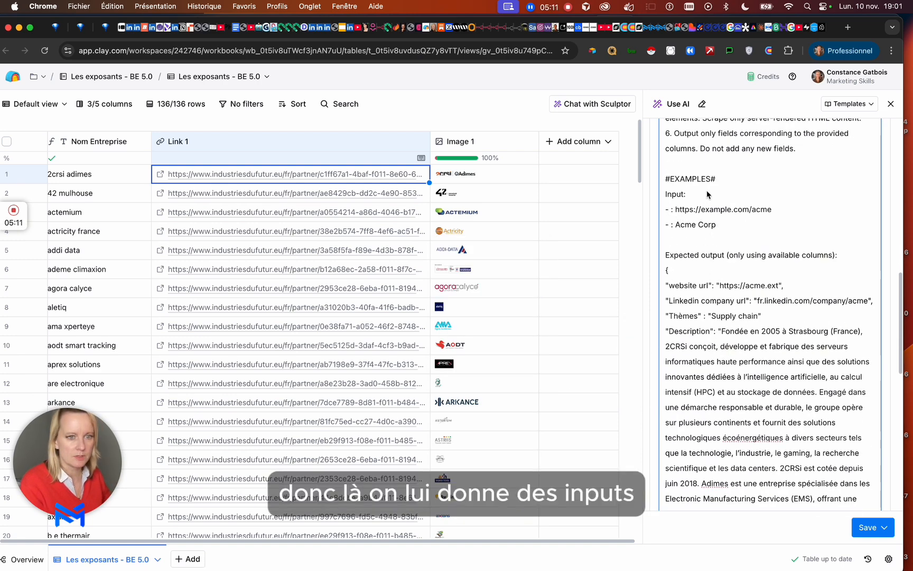
type("/lin")
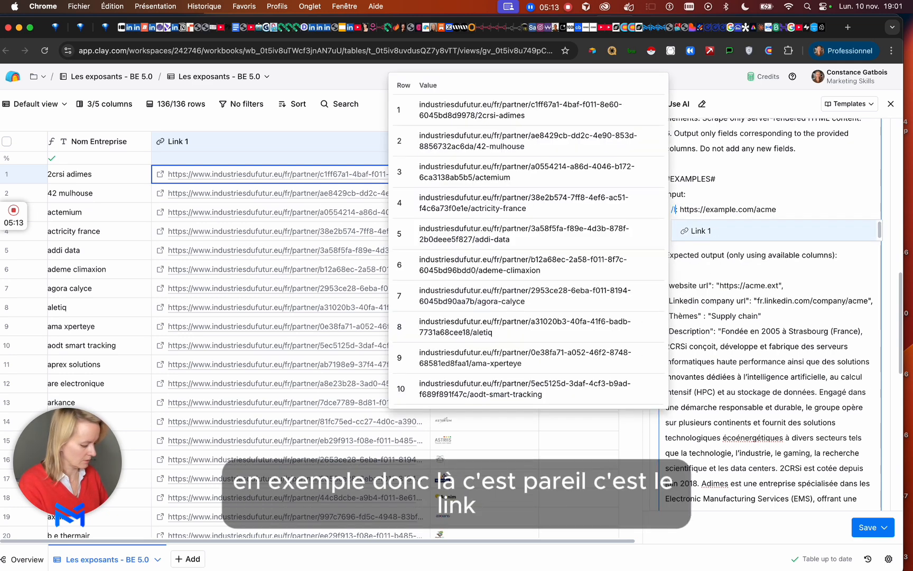
left_click(690, 236)
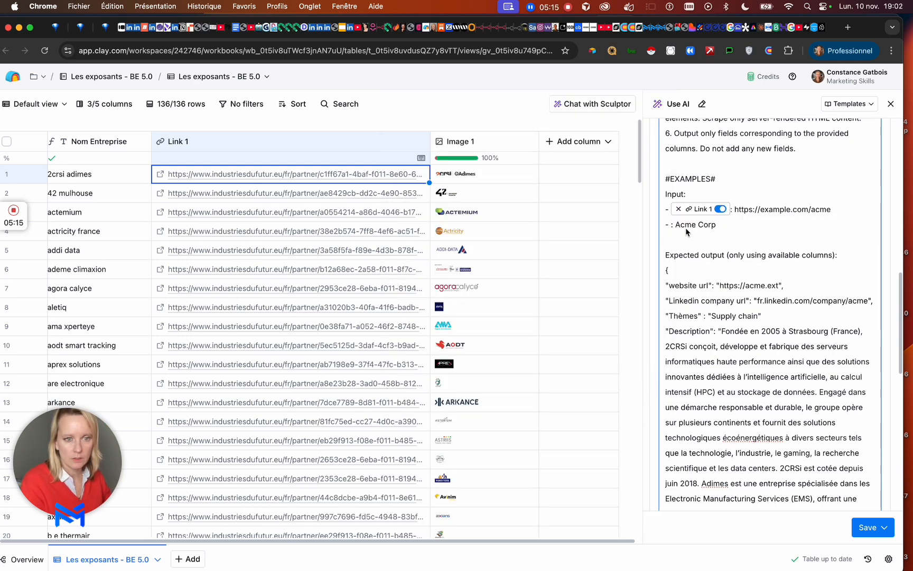
left_click(673, 227)
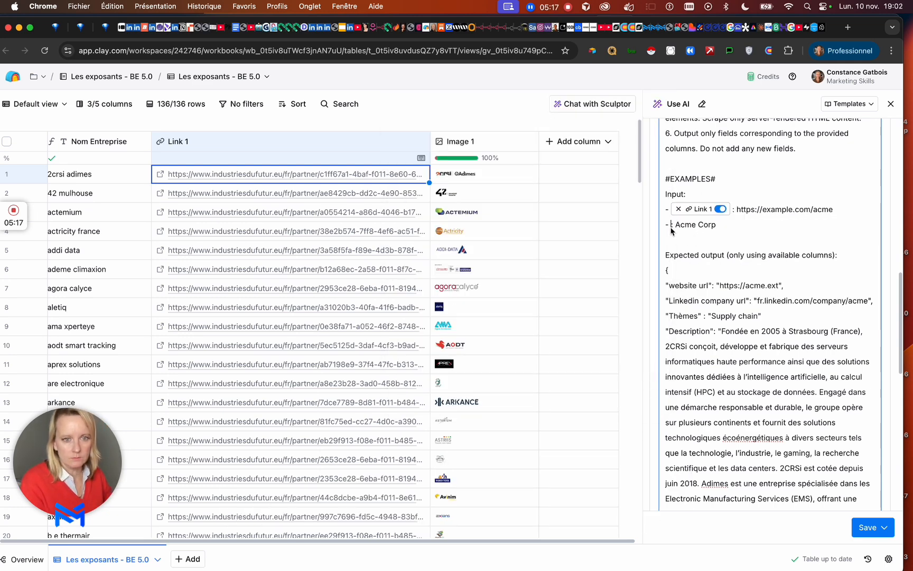
type("/")
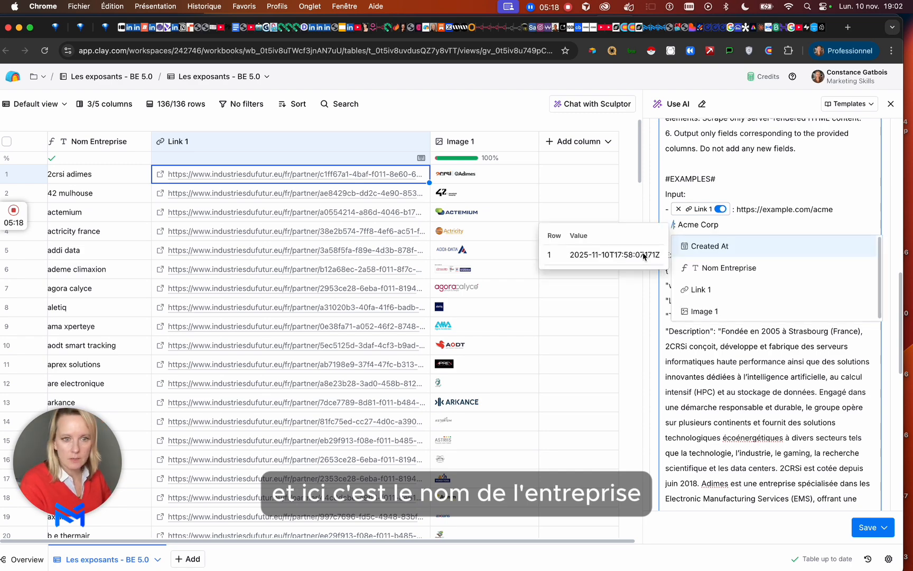
left_click(687, 268)
Step: Review the whole prompt, from its context and instructions through the examples and expected output
scroll(721, 276, "up", 11)
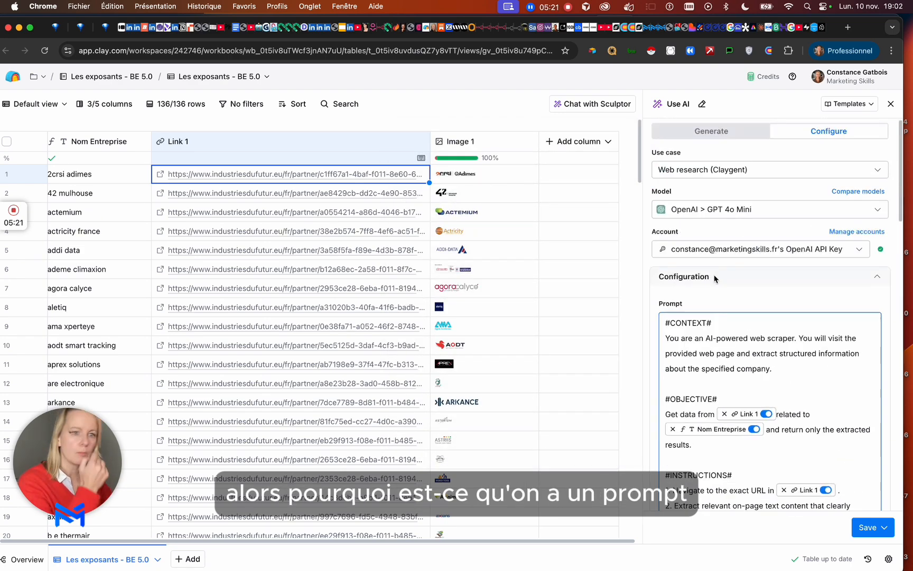
scroll(716, 286, "down", 11)
scroll(715, 288, "up", 3)
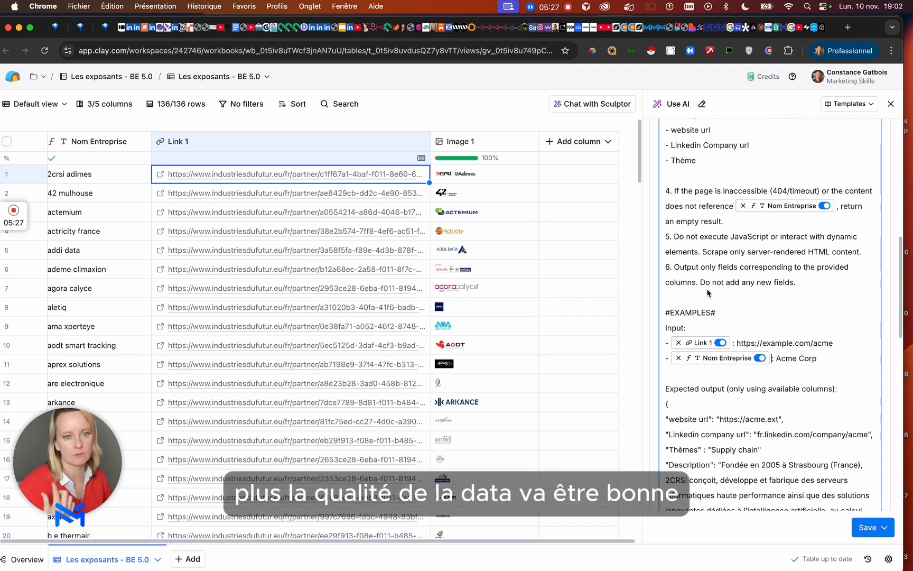
scroll(708, 292, "down", 4)
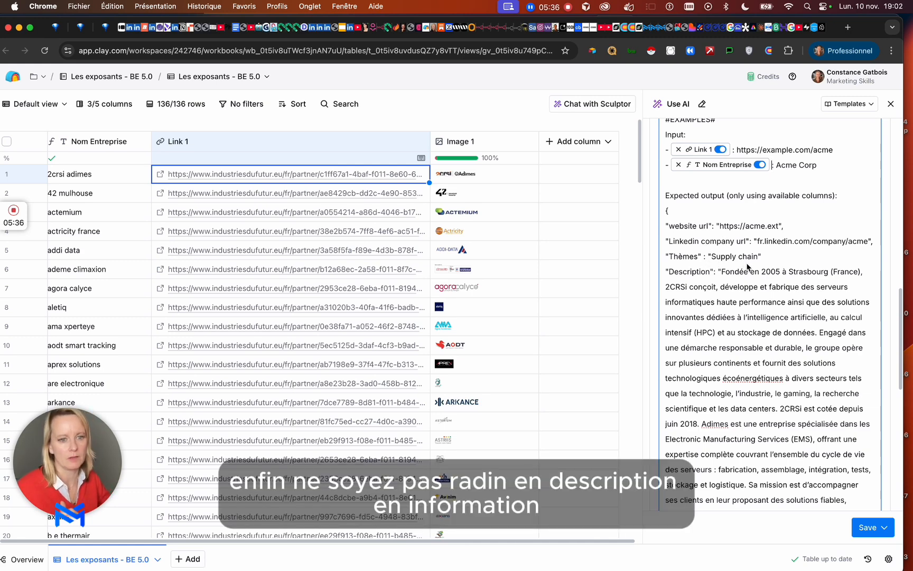
scroll(745, 264, "down", 5)
scroll(747, 267, "up", 10)
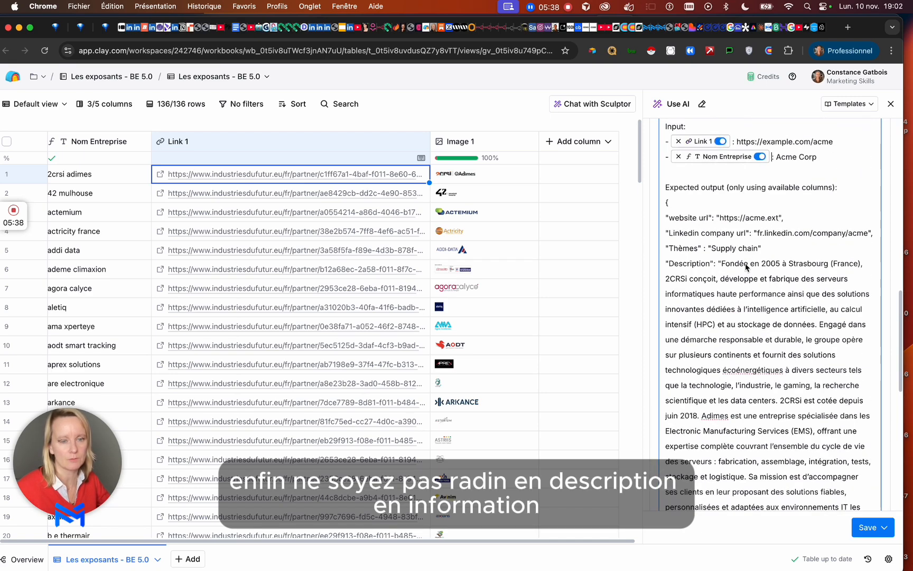
scroll(748, 252, "up", 5)
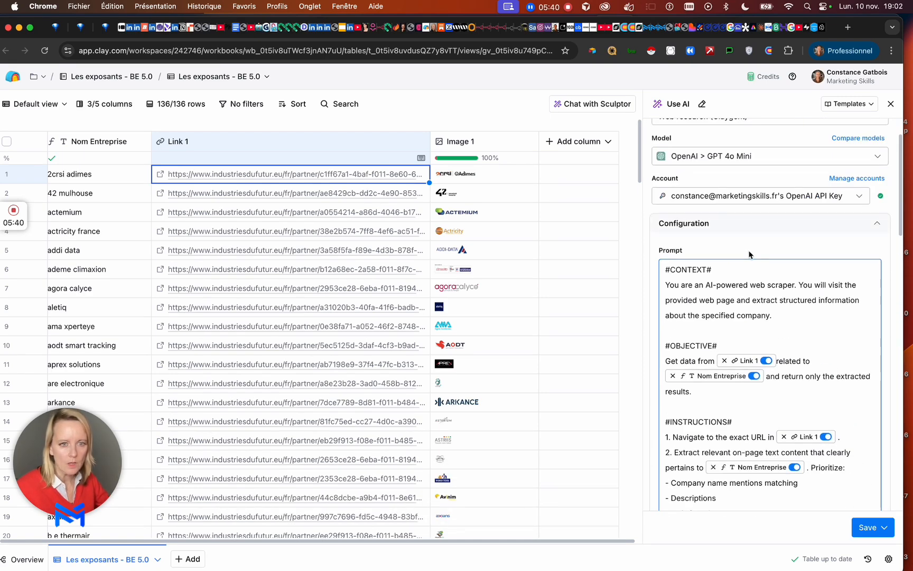
scroll(750, 257, "down", 10)
scroll(750, 258, "down", 10)
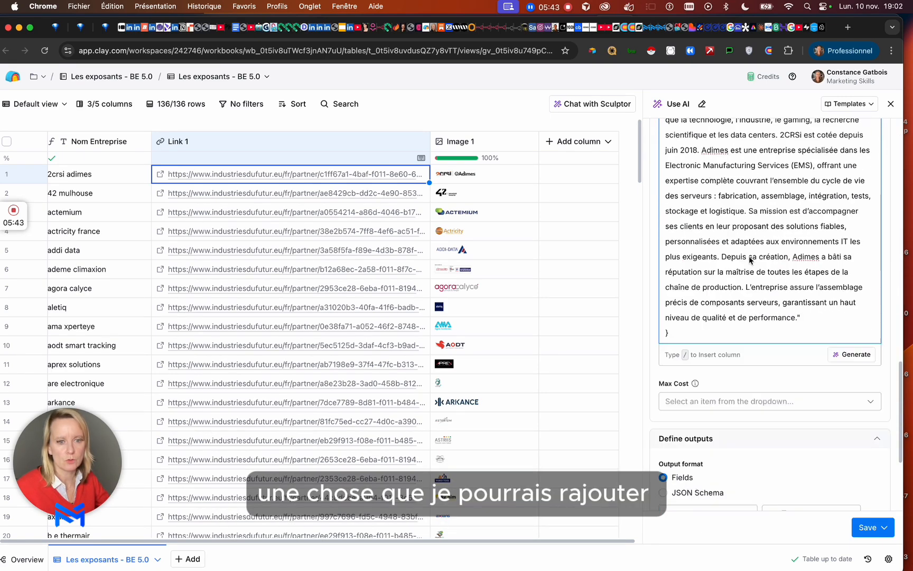
scroll(750, 252, "up", 8)
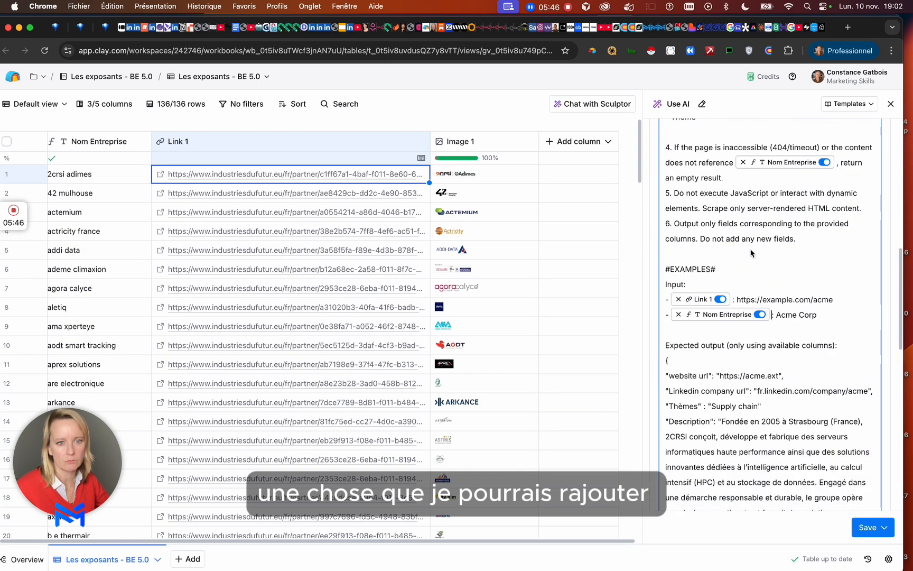
scroll(752, 256, "down", 2)
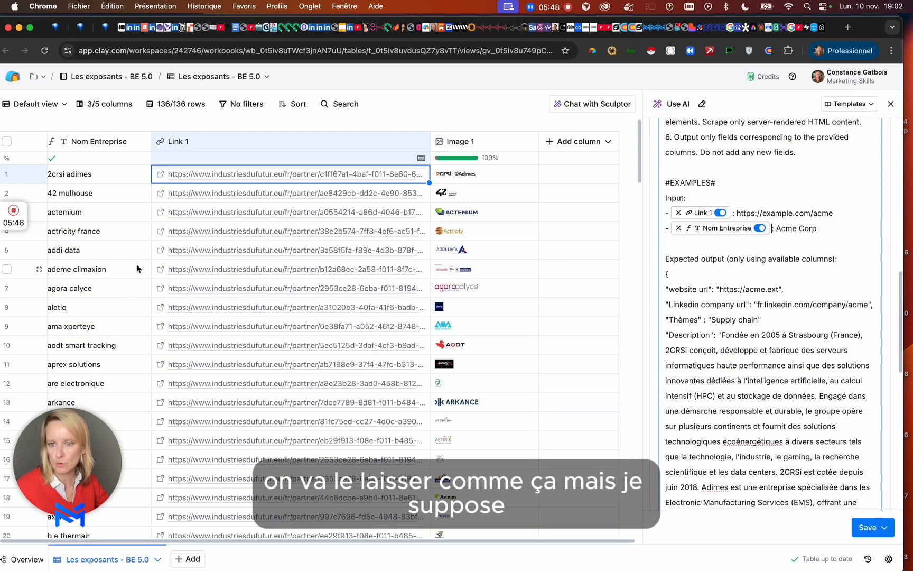
Step: Open the ademe climaxion exhibitor page, examine its themes and linked website's address, then return to the table
left_click(160, 270)
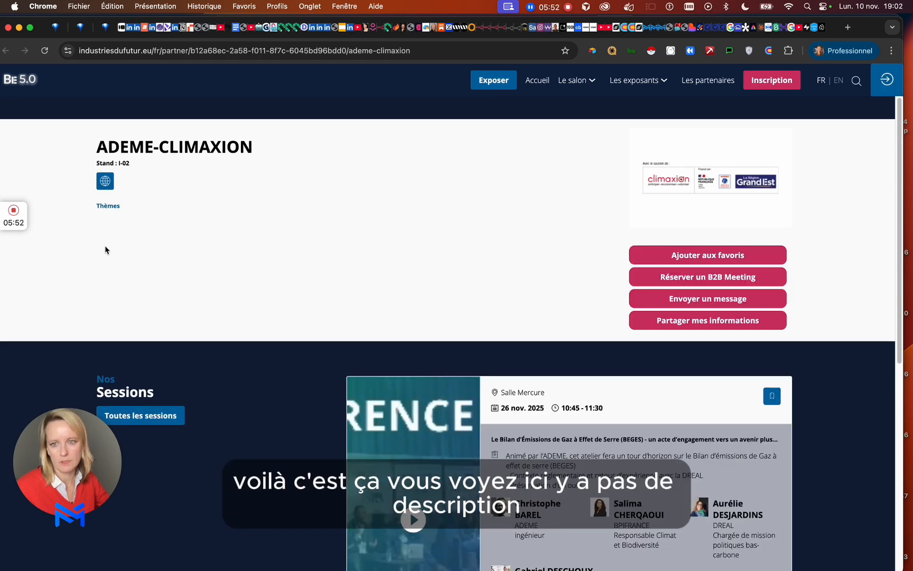
left_click_drag(110, 209, 244, 258)
left_click(98, 216)
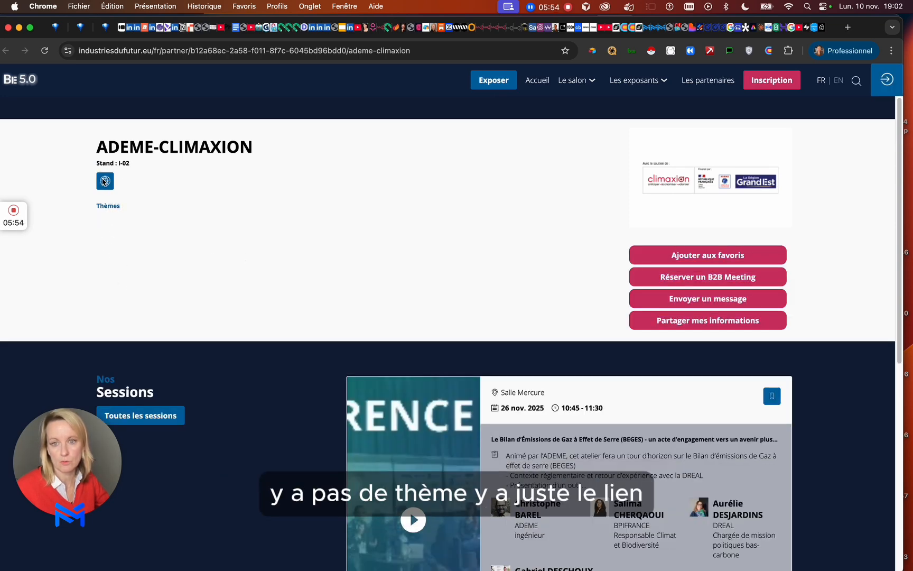
left_click(105, 182)
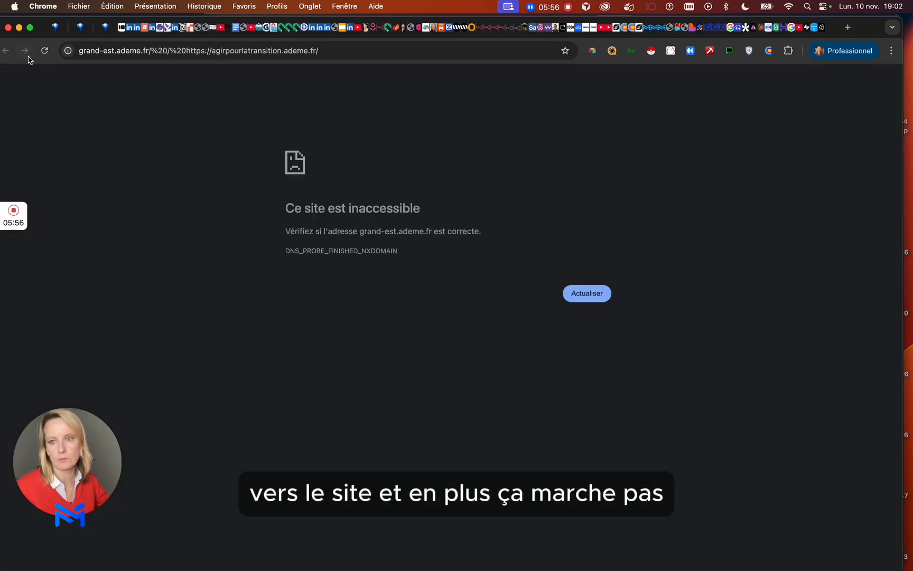
left_click_drag(212, 51, 83, 51)
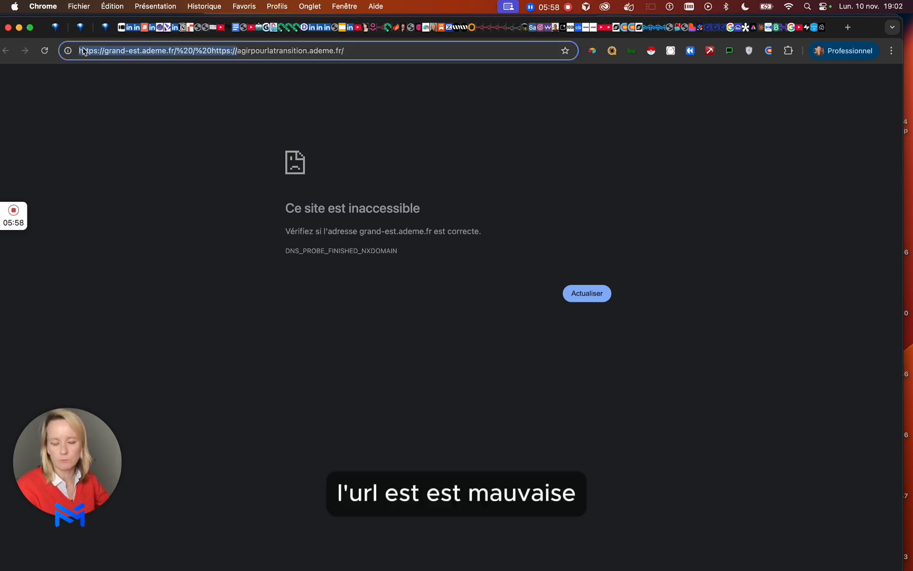
key("super+w")
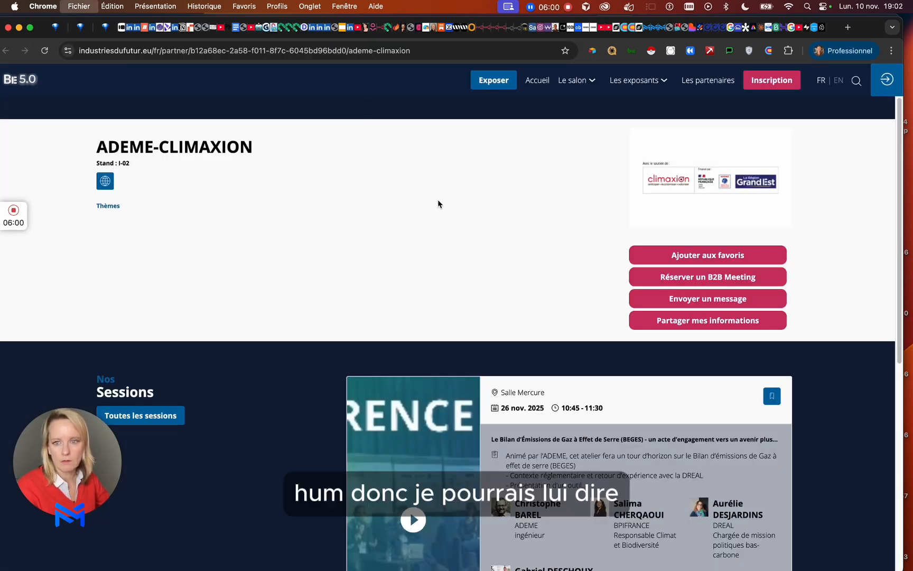
key("super+w")
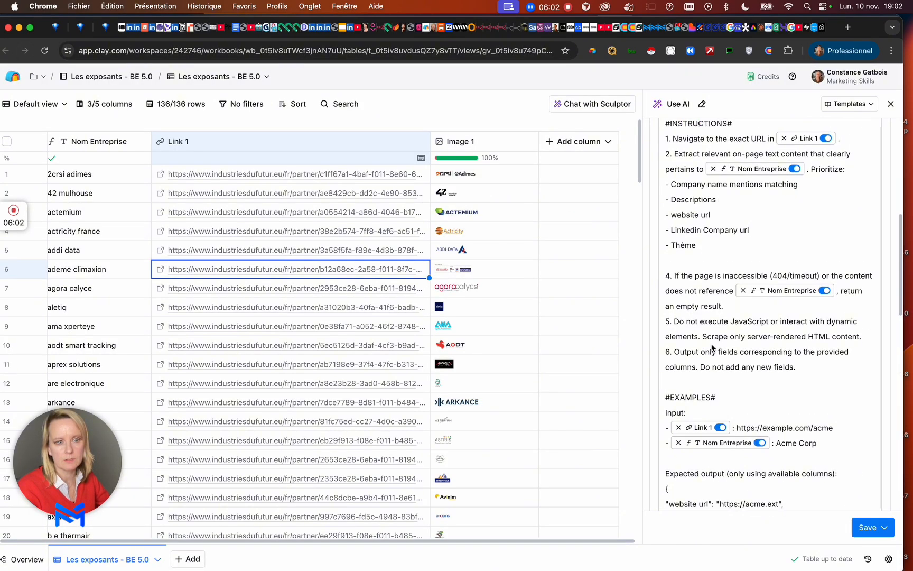
Step: Review the prompt's expected output with its website, LinkedIn, themes and description values against the output fields defined below it
scroll(714, 343, "down", 10)
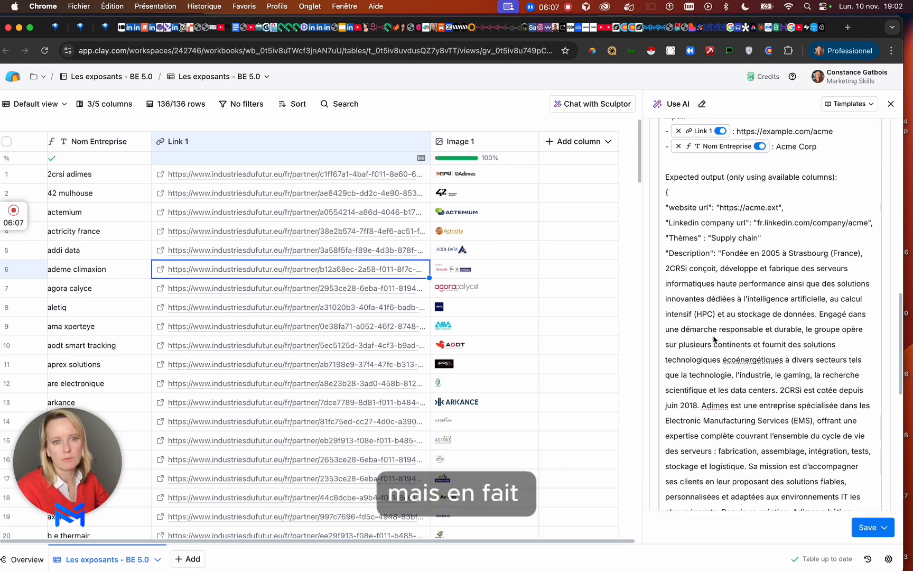
scroll(713, 335, "up", 3)
scroll(713, 335, "down", 8)
scroll(719, 340, "up", 6)
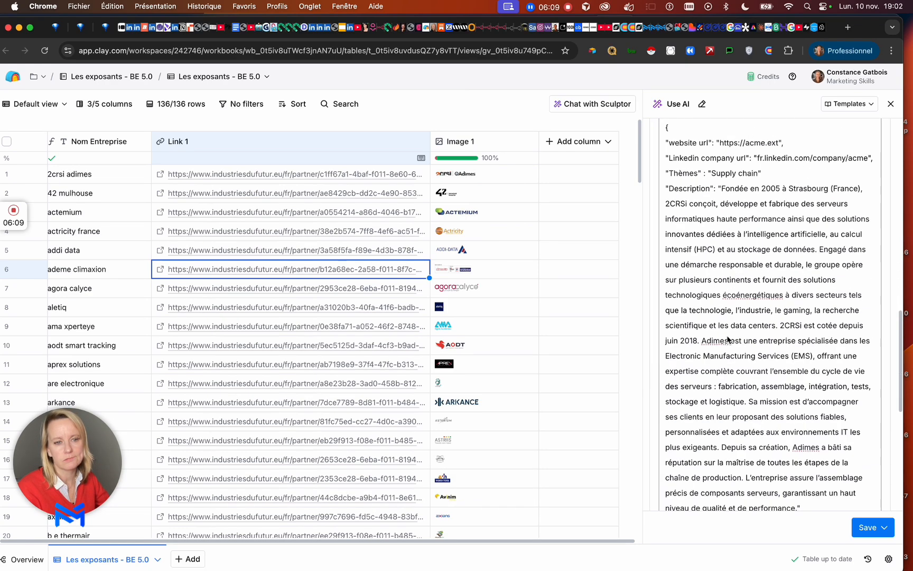
scroll(726, 342, "down", 6)
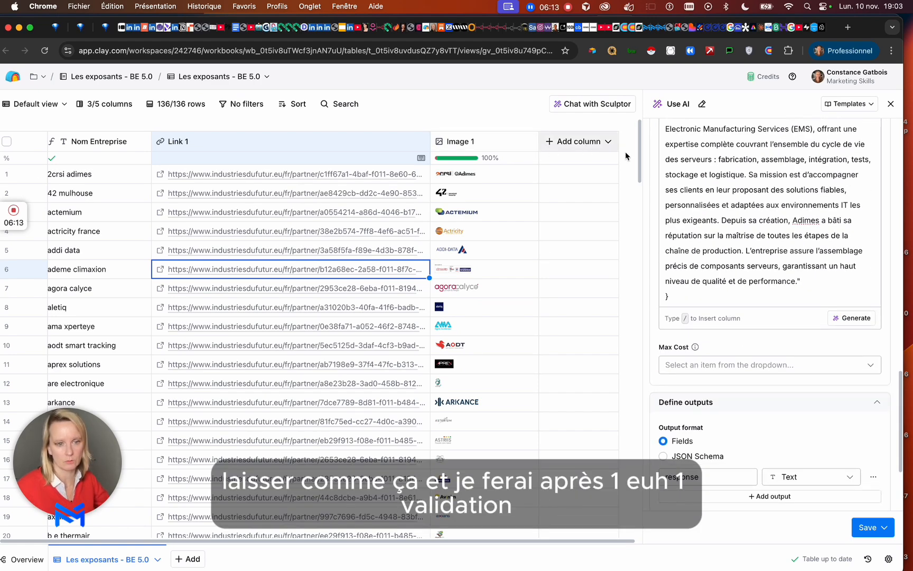
scroll(687, 370, "down", 1)
left_click(686, 453)
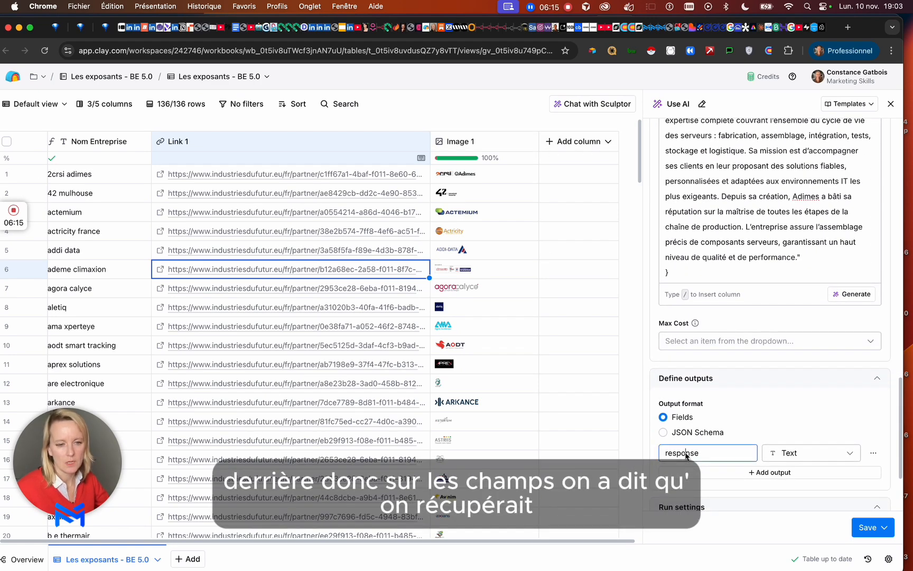
scroll(761, 381, "down", 4)
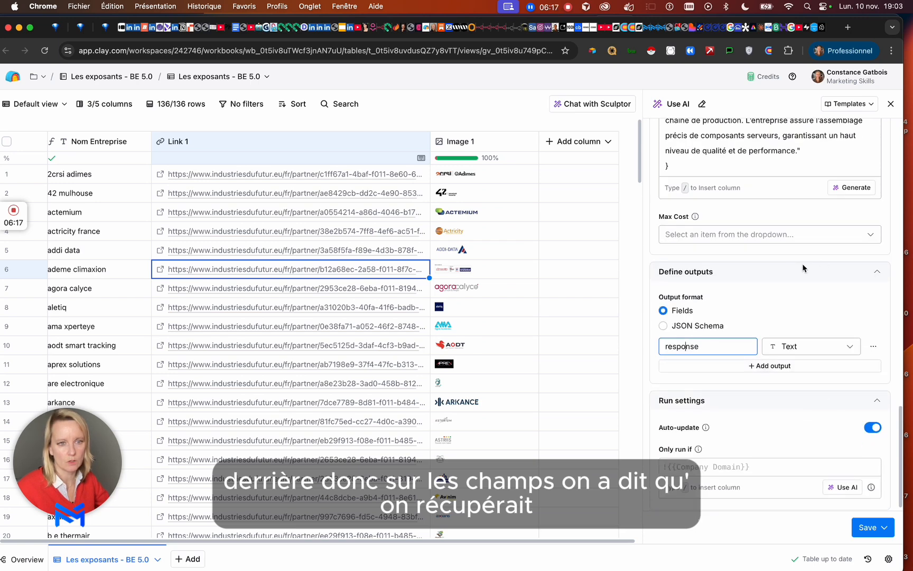
scroll(801, 272, "up", 10)
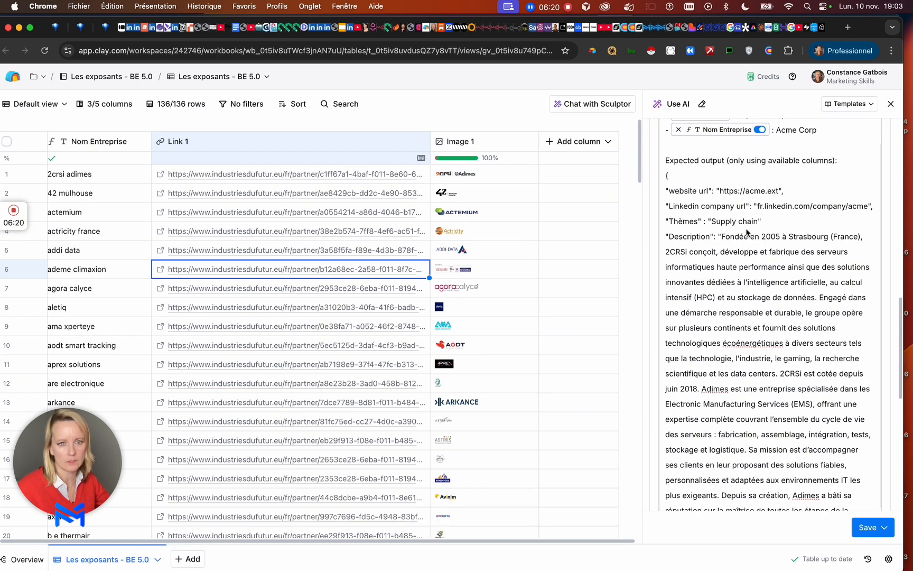
scroll(747, 232, "down", 10)
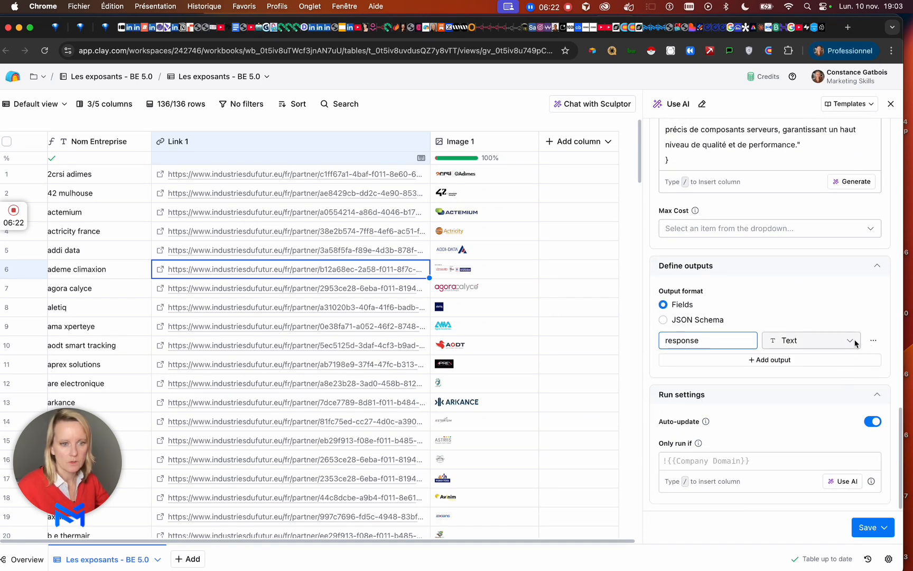
Step: Add three more output fields to the AI column and set the types of field2 and field3 to URL
left_click(805, 359)
left_click(803, 381)
left_click(799, 403)
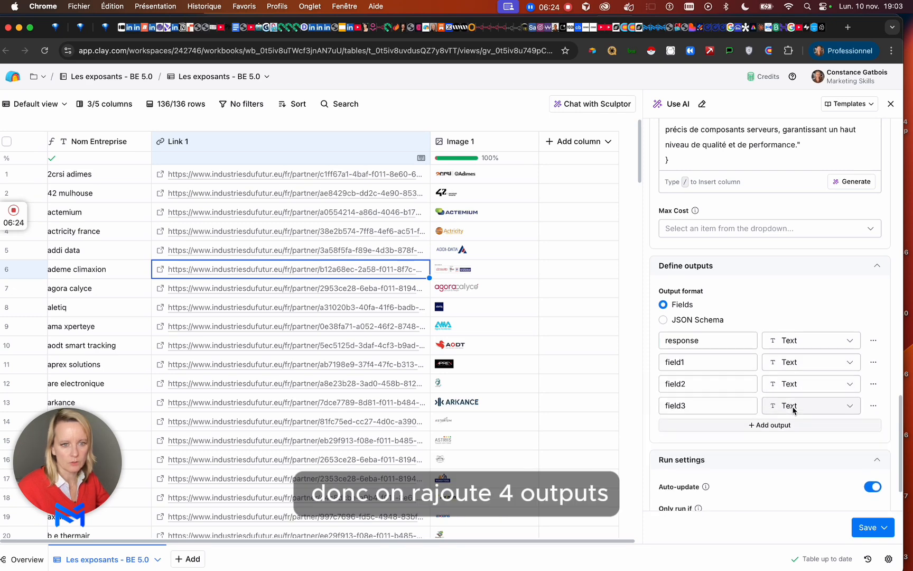
left_click(776, 390)
left_click(788, 460)
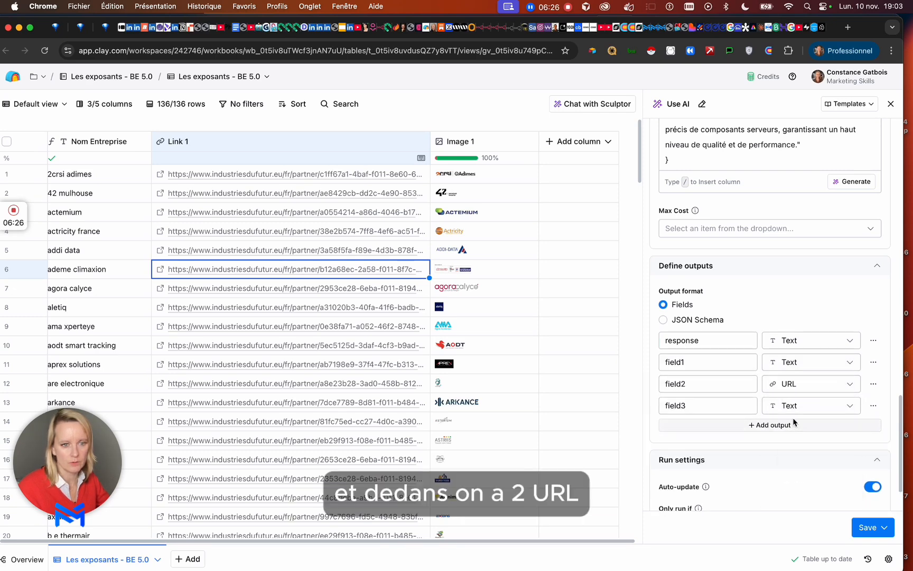
left_click(795, 409)
left_click(795, 481)
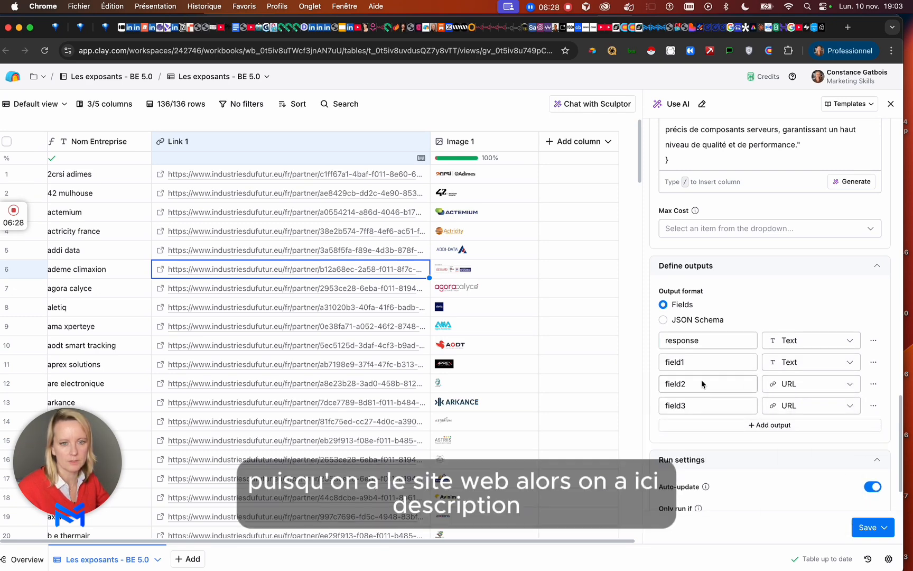
Step: Rename the first output field, response, as Description
scroll(724, 348, "up", 10)
scroll(724, 347, "down", 10)
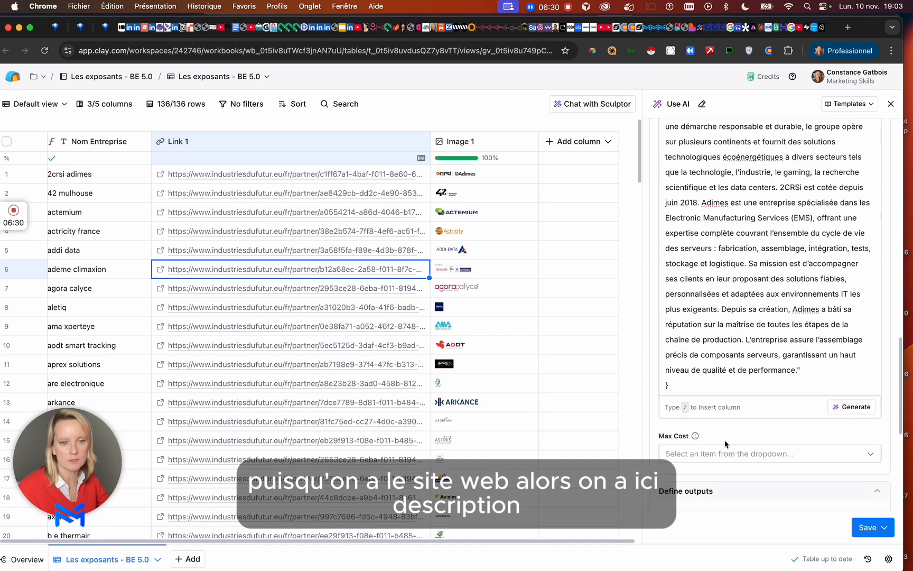
left_click_drag(724, 275, 635, 273)
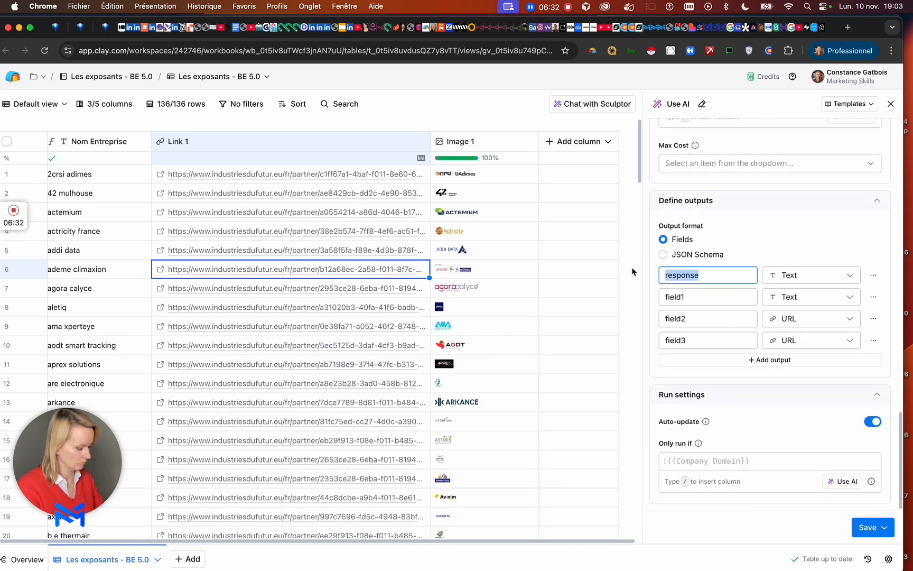
type("Descripti")
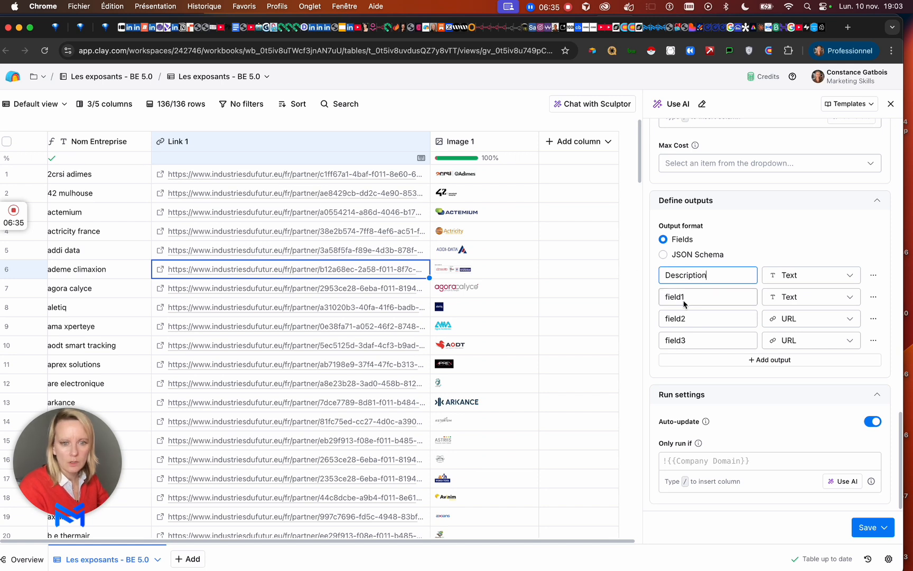
Step: Rename the second text output, field1, as Themes, spelled without the accent
left_click_drag(683, 303, 658, 288)
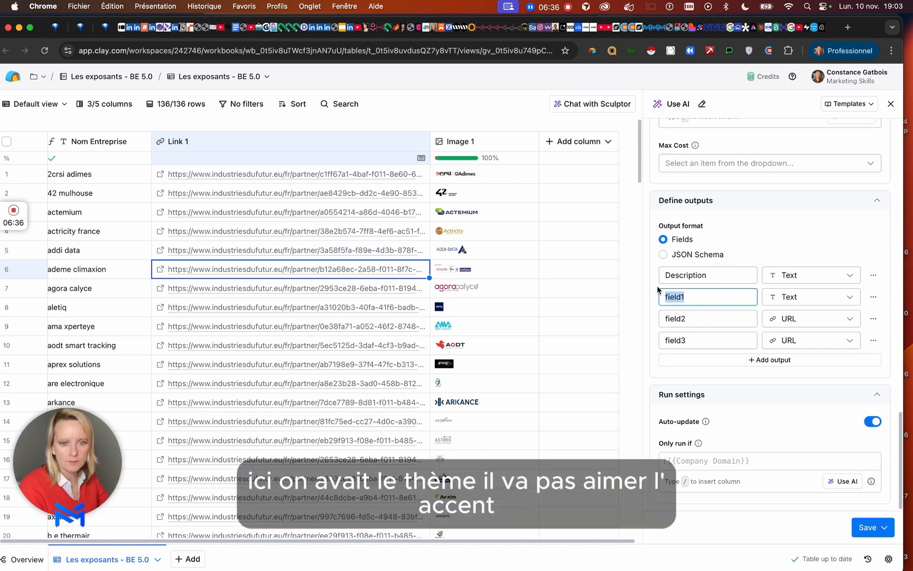
type("The")
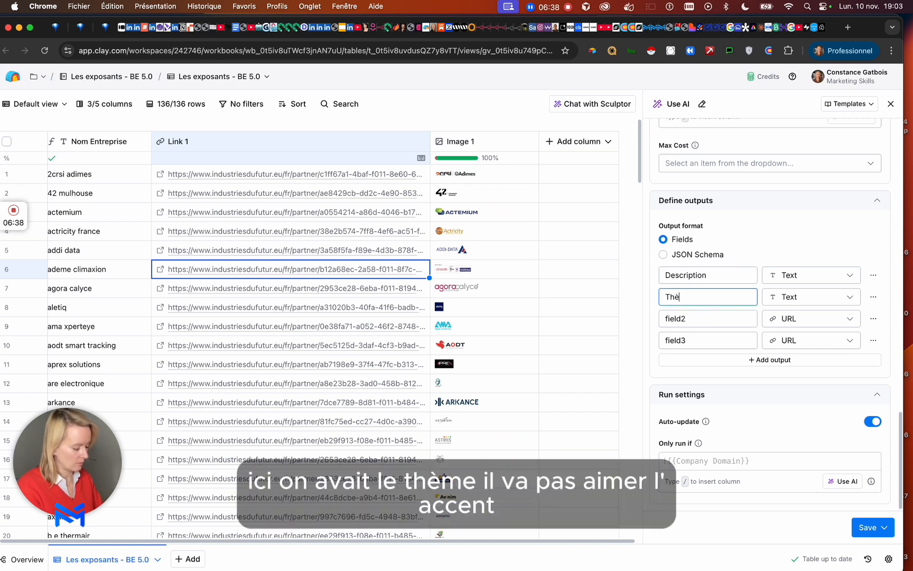
type("mes")
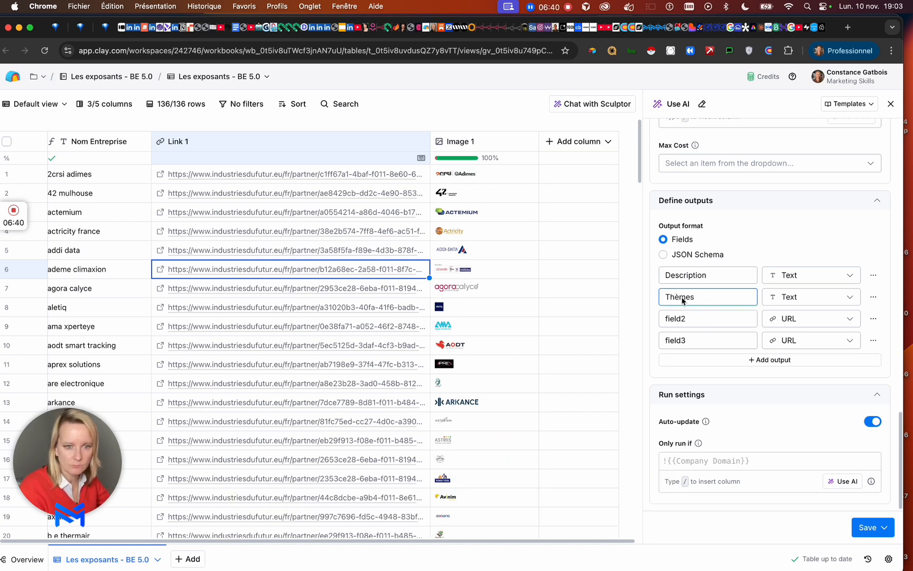
key("BackSpace")
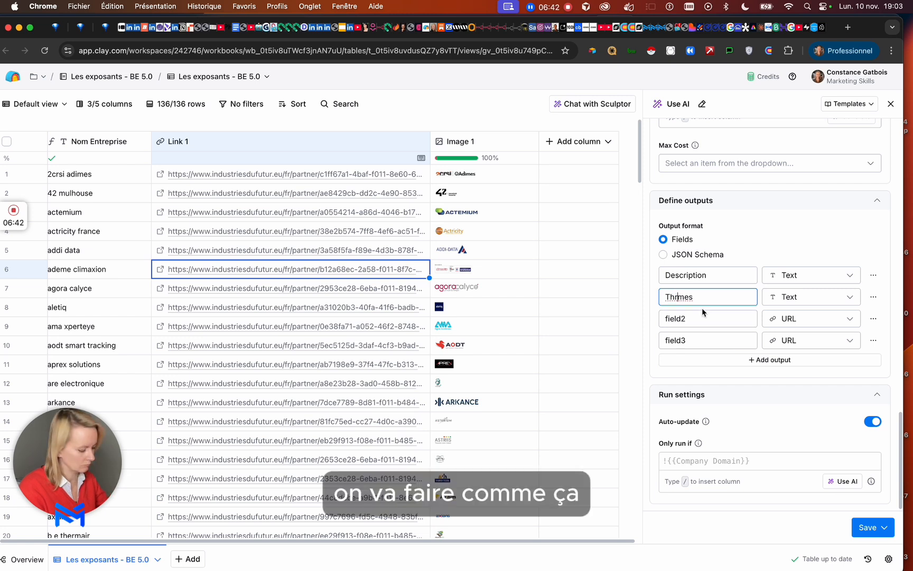
type("e")
key("Tab")
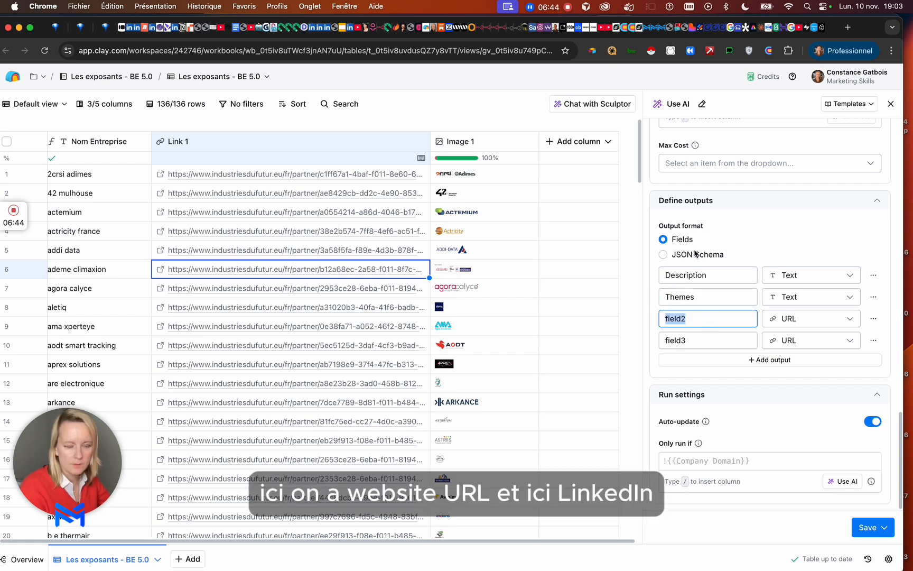
Step: Name the two URL outputs Website url and Linkedin Company page
type("Website ur")
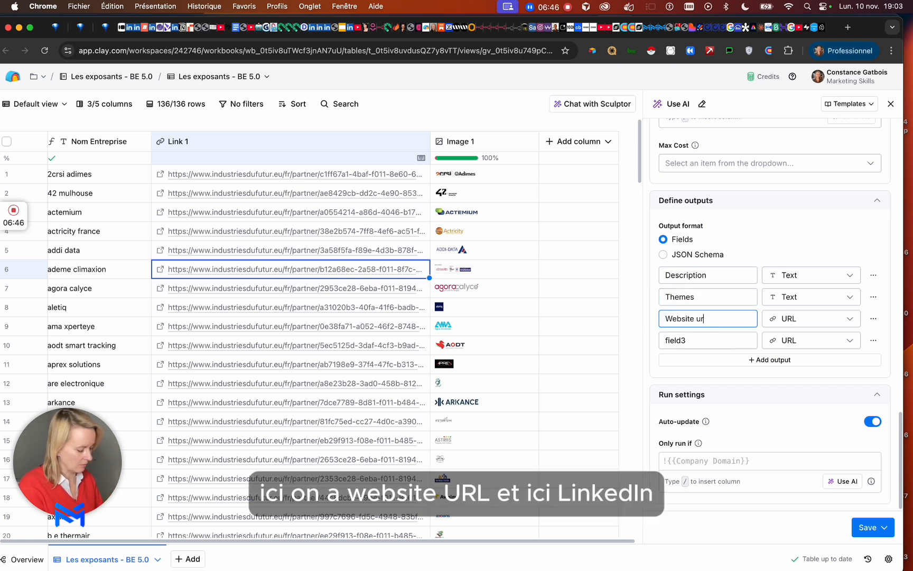
key("Tab")
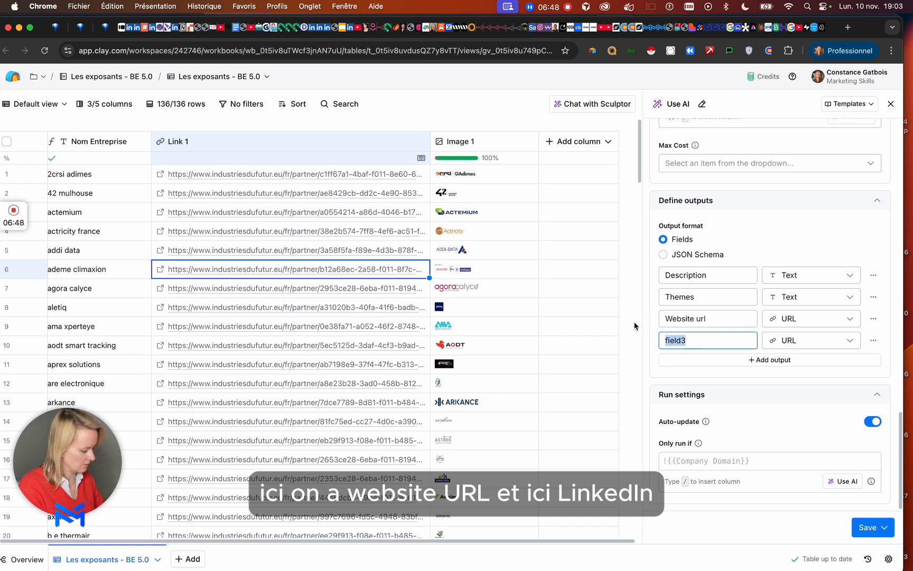
type("Linkecin Com^p")
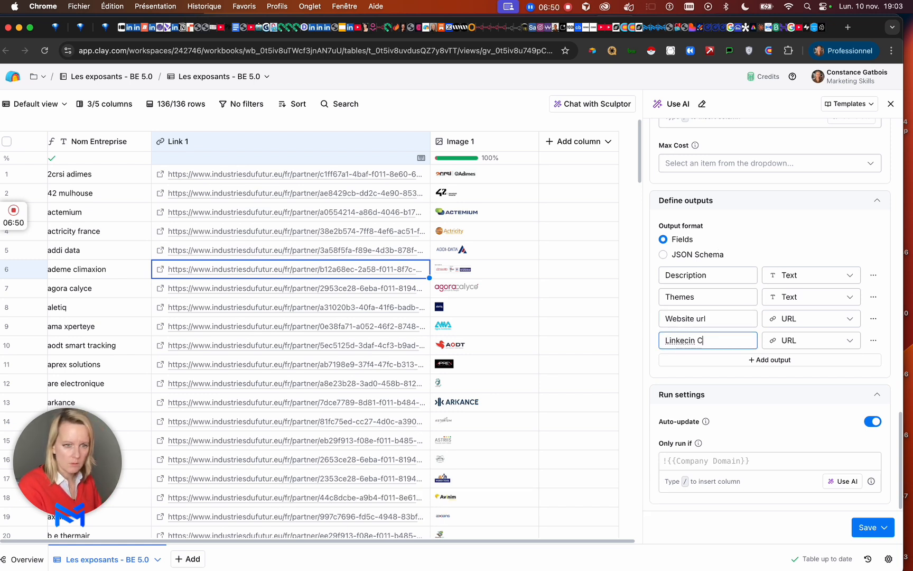
left_click(689, 341)
key("BackSpace")
type("f")
key("BackSpace")
type("din Com")
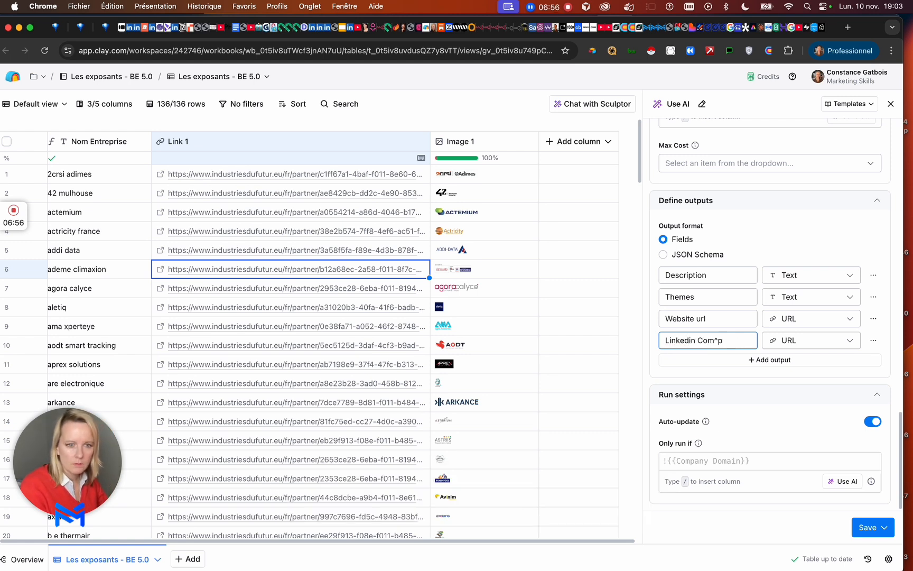
type("pany pa")
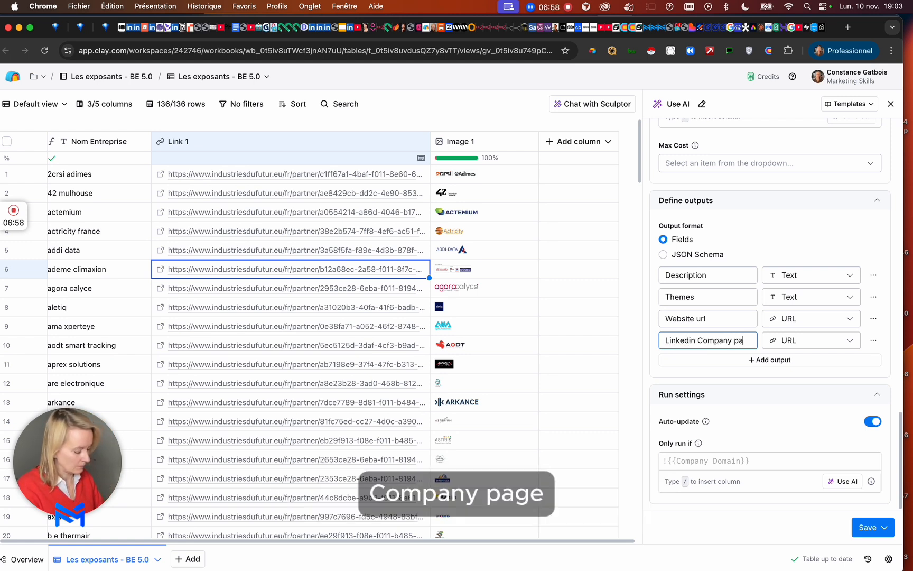
type("ge")
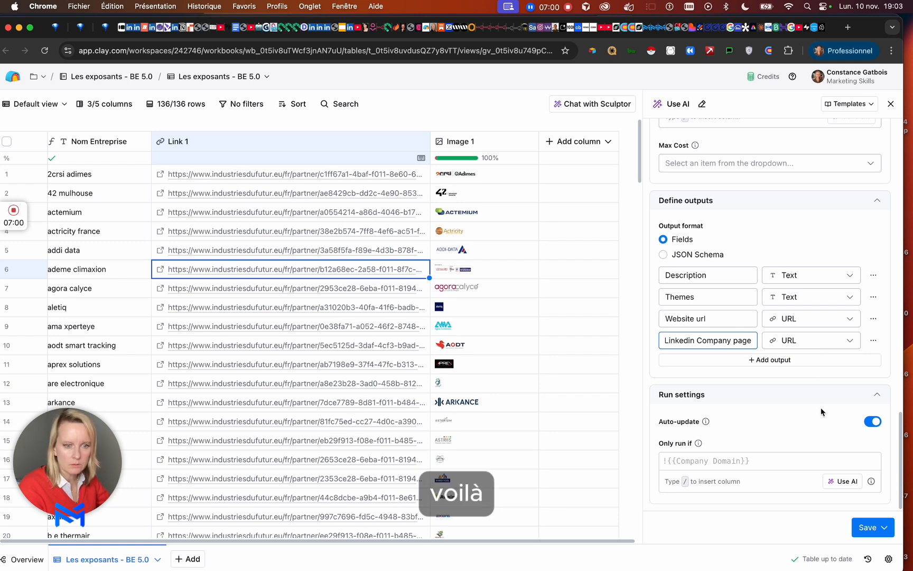
Step: Save the AI column without running it, and test Company Data on only the first three exhibitor rows
left_click(884, 527)
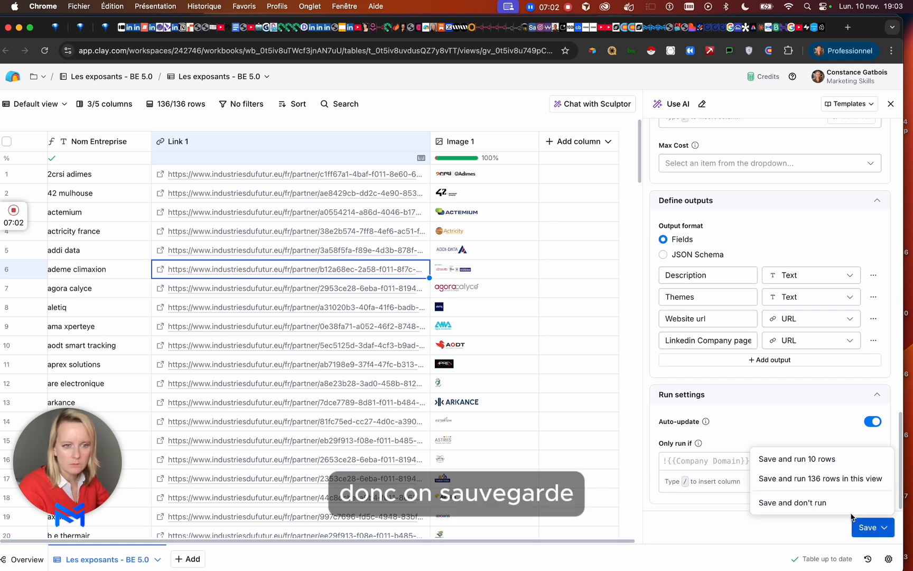
left_click(843, 502)
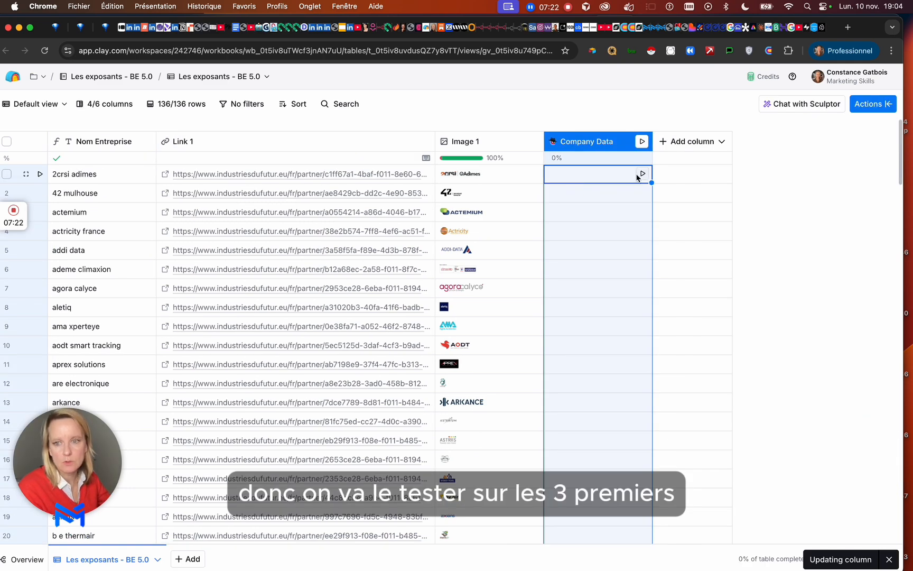
left_click(639, 175)
left_click(643, 192)
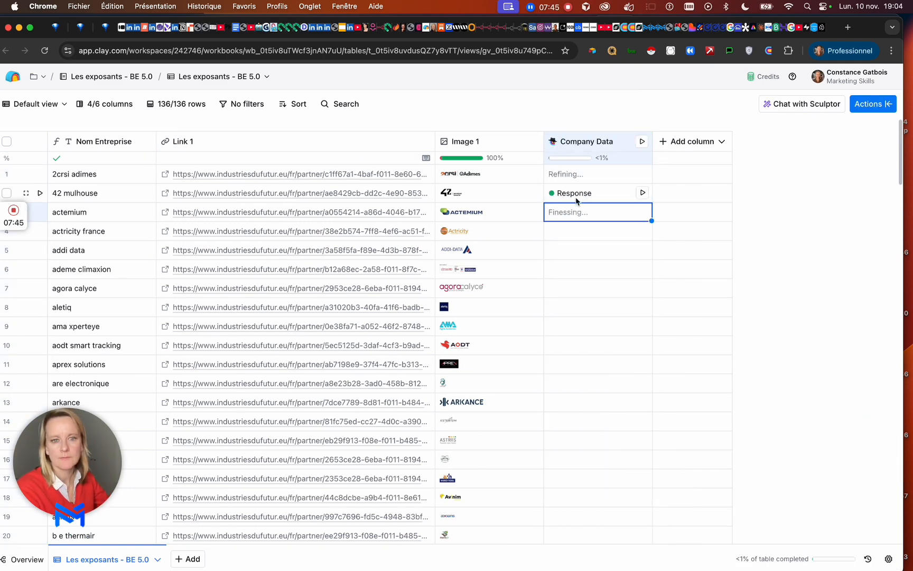
Step: Open the 42 mulhouse response details, compare them with the company's exhibitor page, and return to the table
left_click(575, 197)
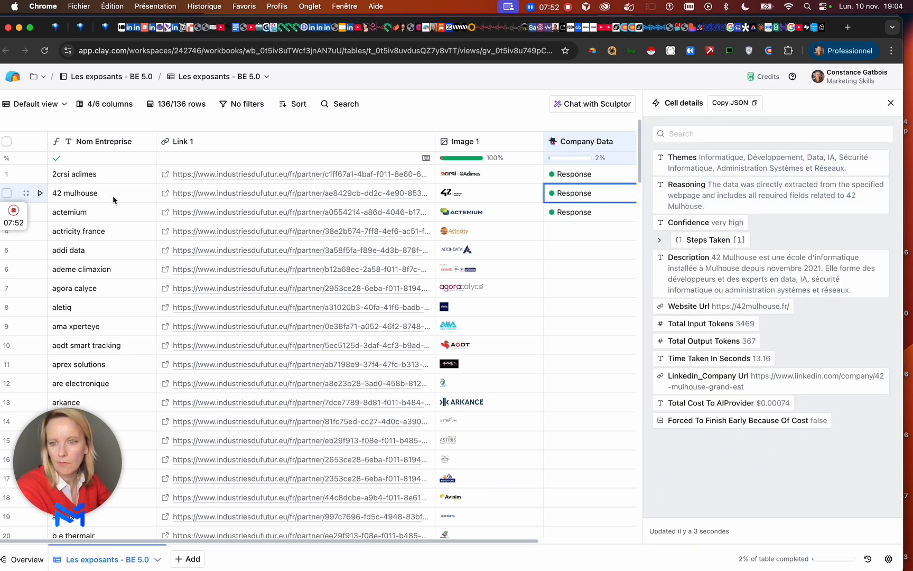
left_click(164, 194)
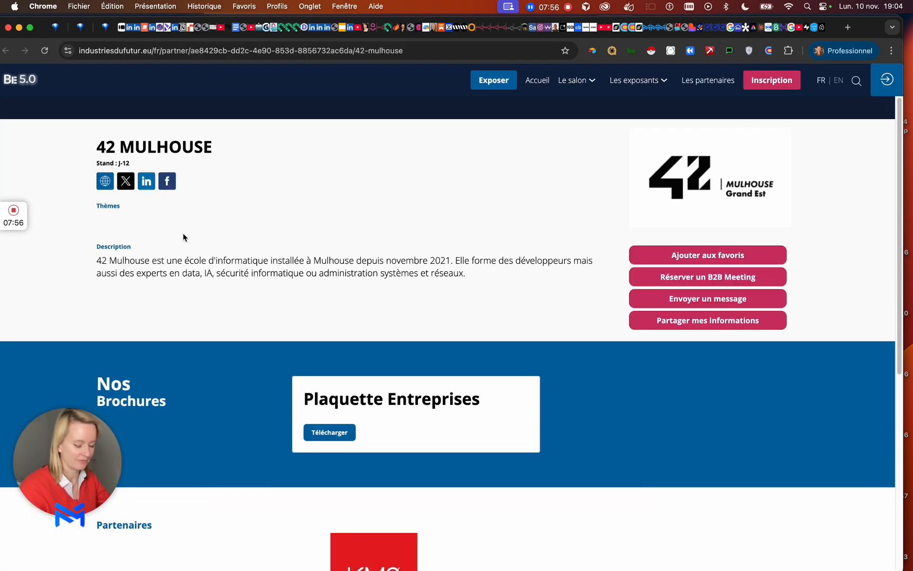
key("super+w")
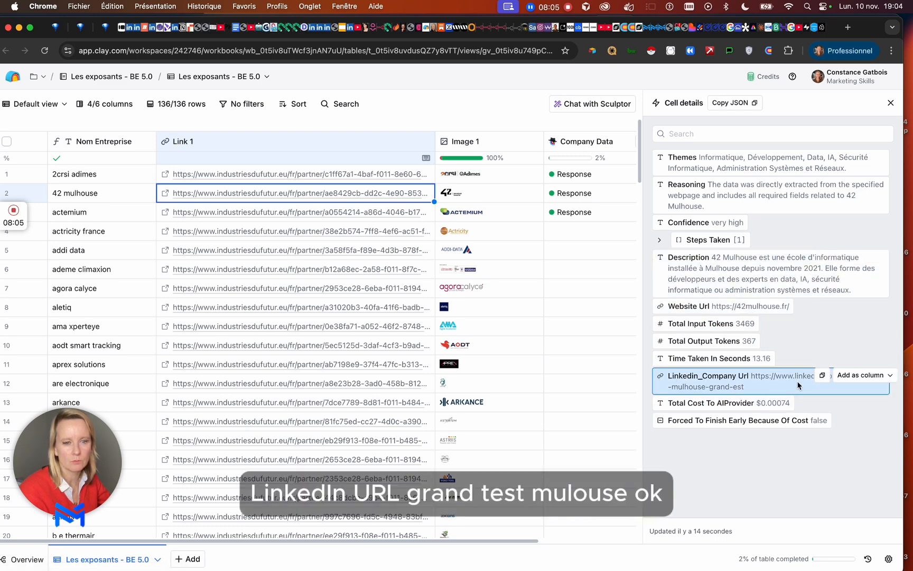
Step: Create table columns for Linkedin_Company Url, Website Url and Themes from the 42 mulhouse response, and close its details
left_click(842, 378)
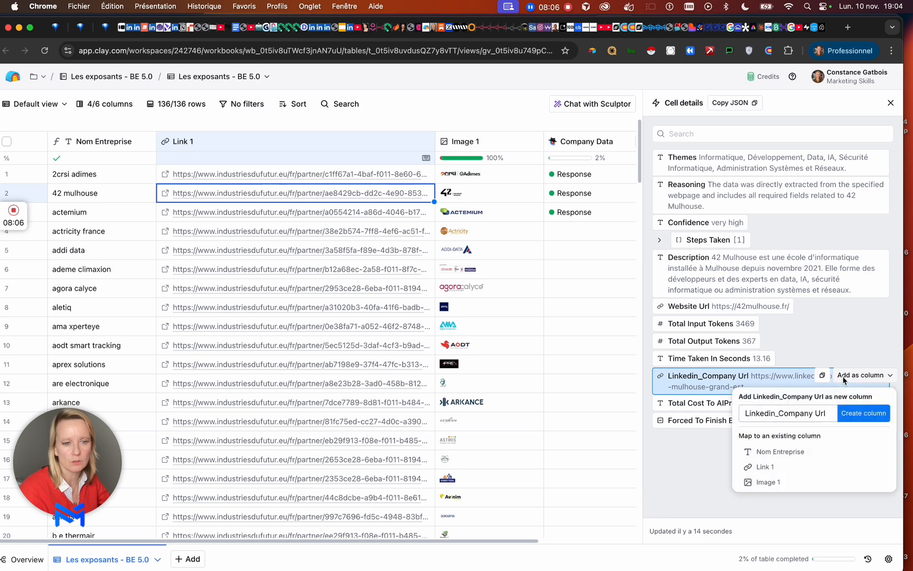
left_click(849, 415)
left_click(866, 307)
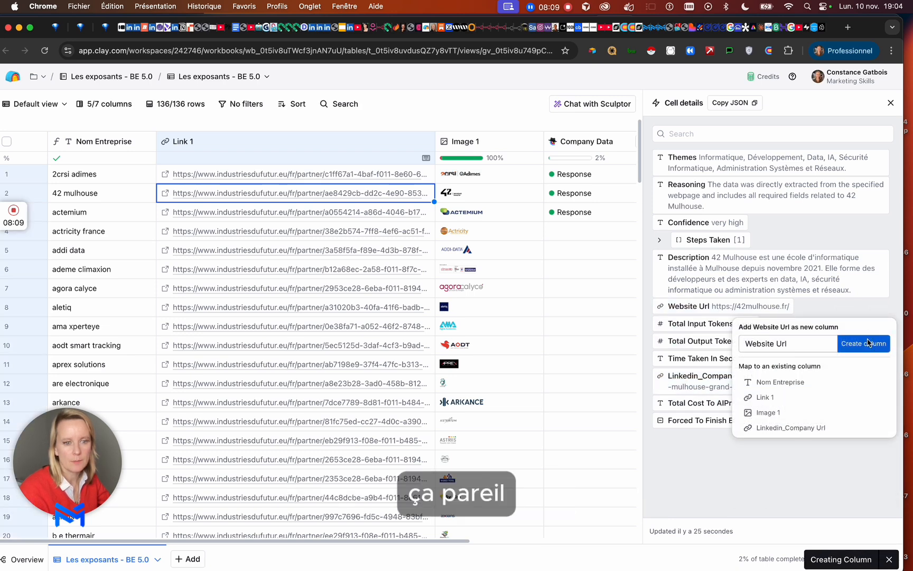
left_click(868, 345)
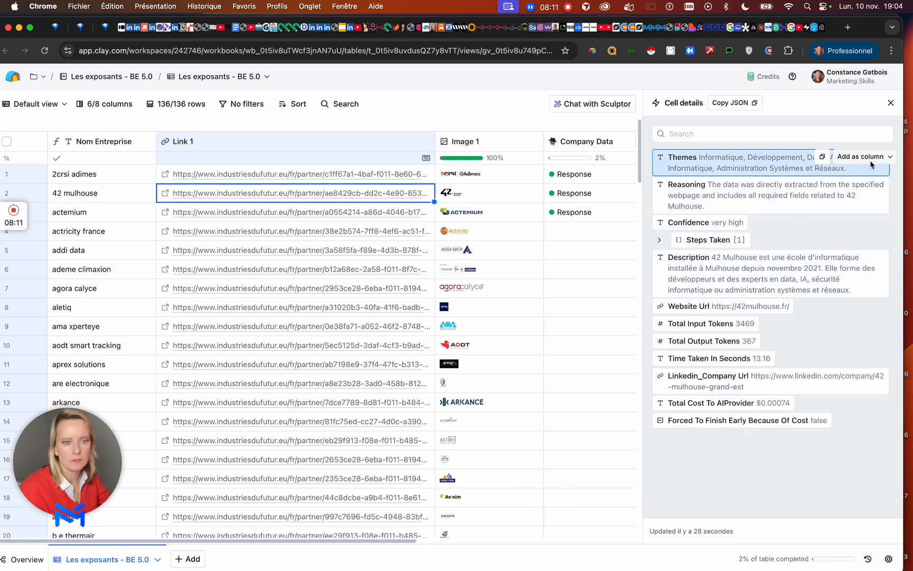
left_click(867, 158)
left_click(863, 194)
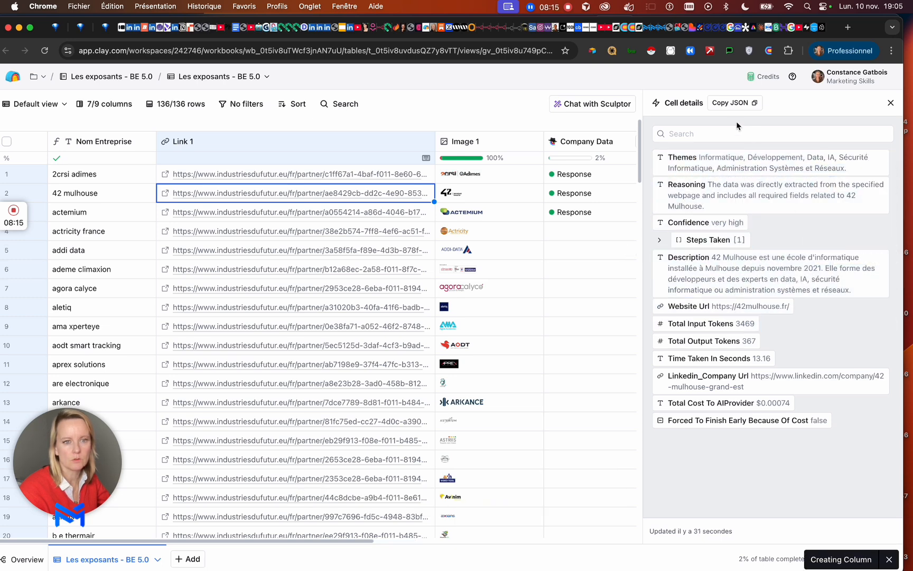
left_click(890, 102)
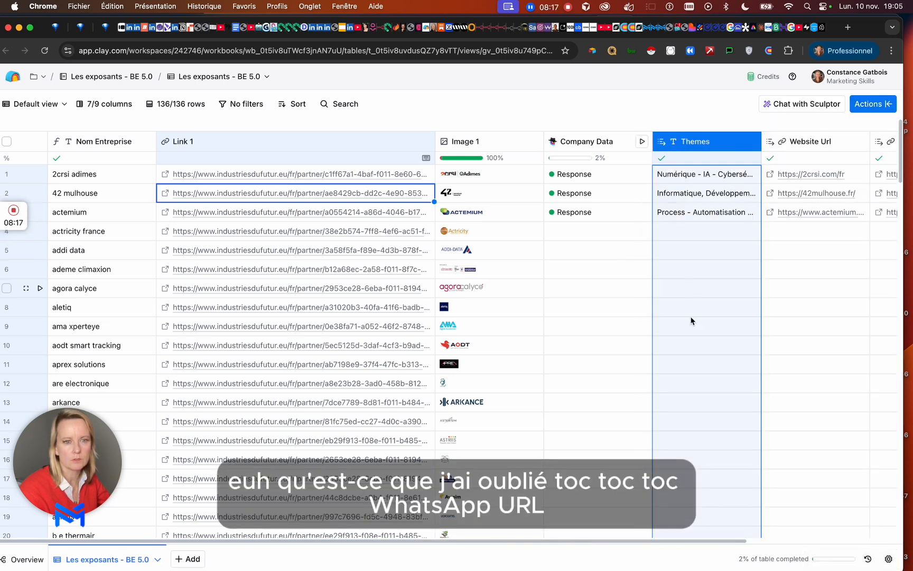
Step: Create a Description column from the 2crsi adimes Company Data response and close its details
left_click_drag(632, 542, 801, 519)
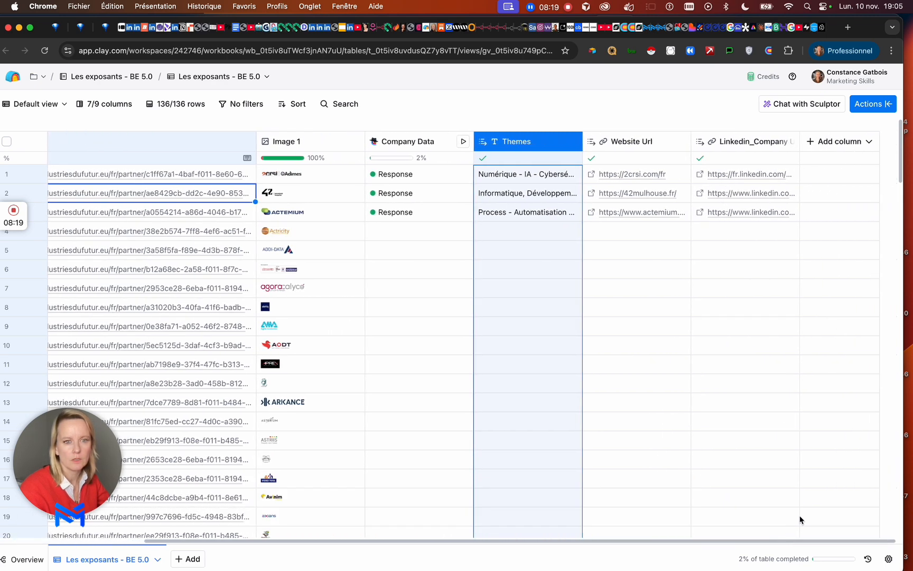
left_click(413, 141)
mouse_move(424, 202)
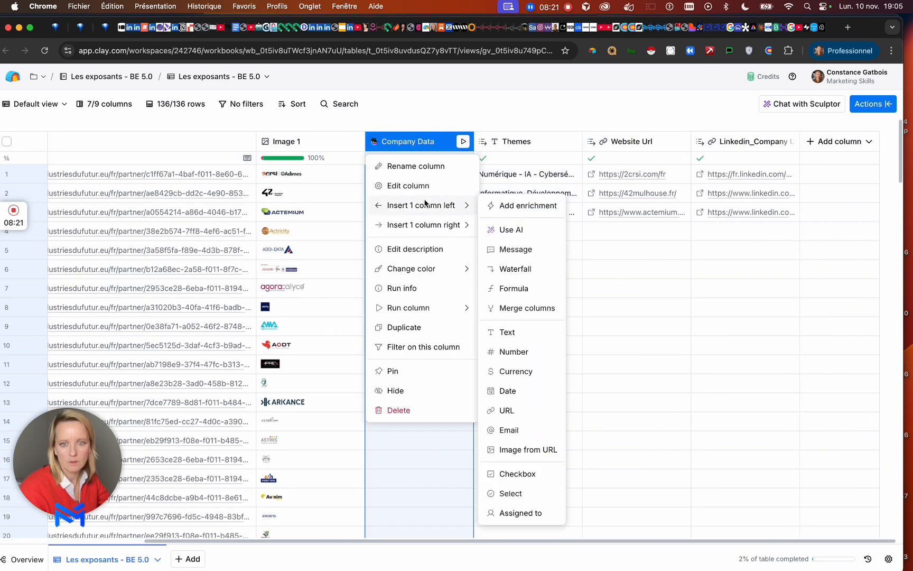
left_click(696, 288)
left_click(410, 180)
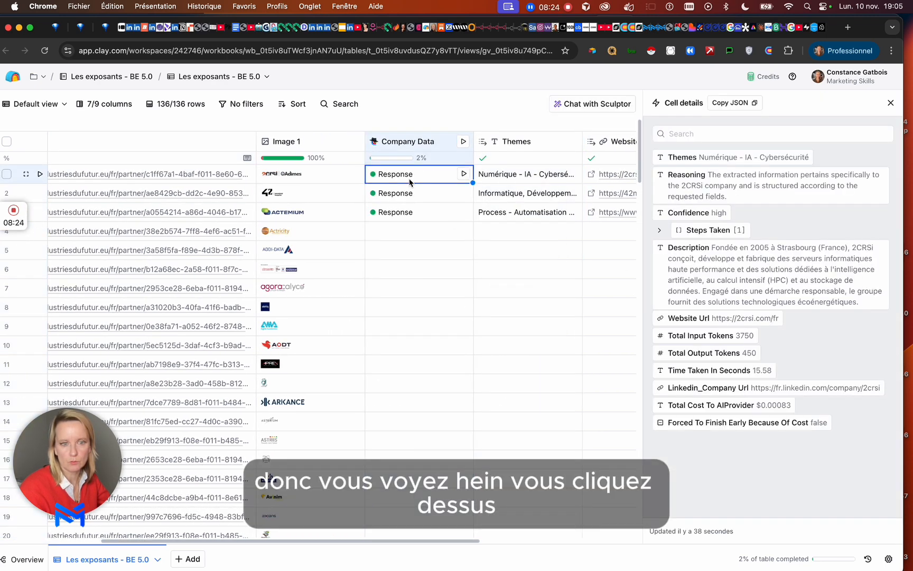
left_click(857, 246)
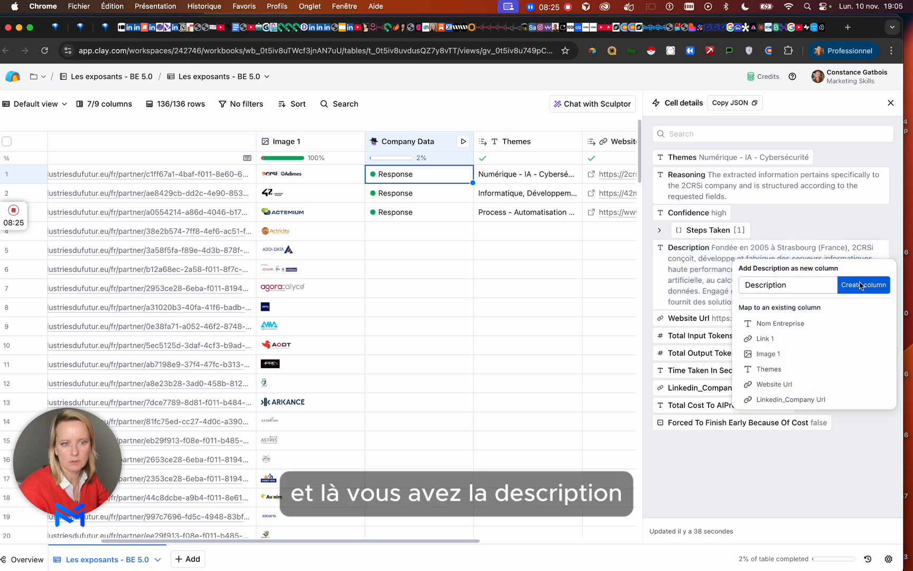
left_click(863, 285)
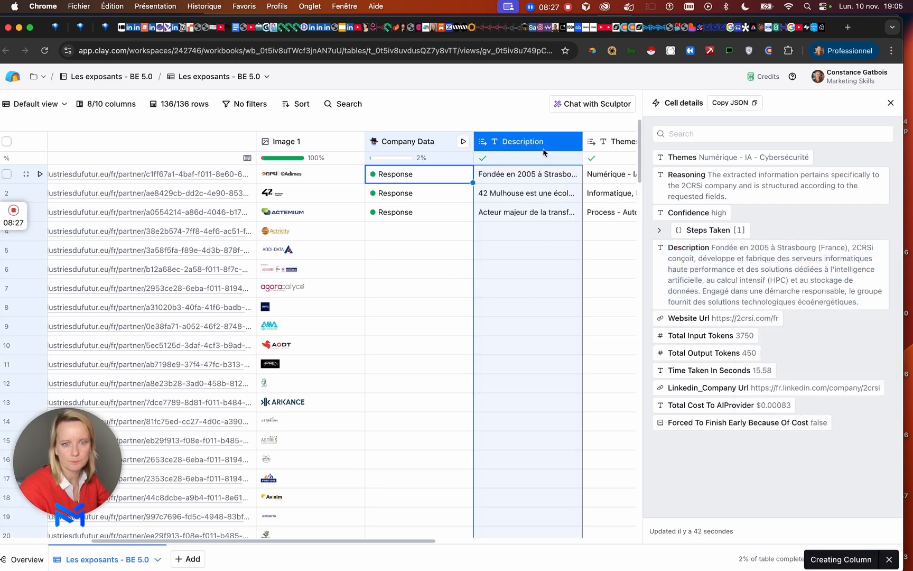
left_click(890, 103)
Step: Check the full Themes entry for 2crsi adimes and narrow the Link 1 column
left_click(627, 174)
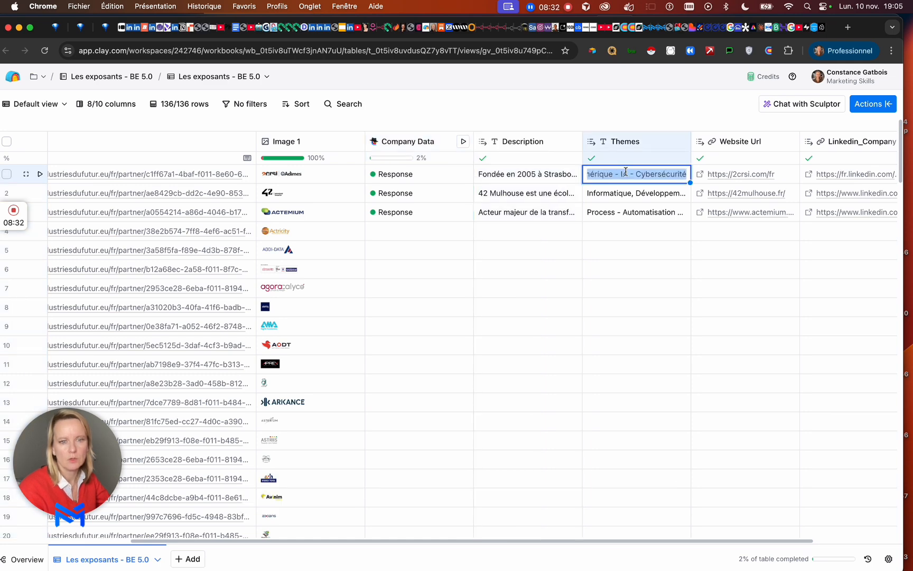
left_click(612, 306)
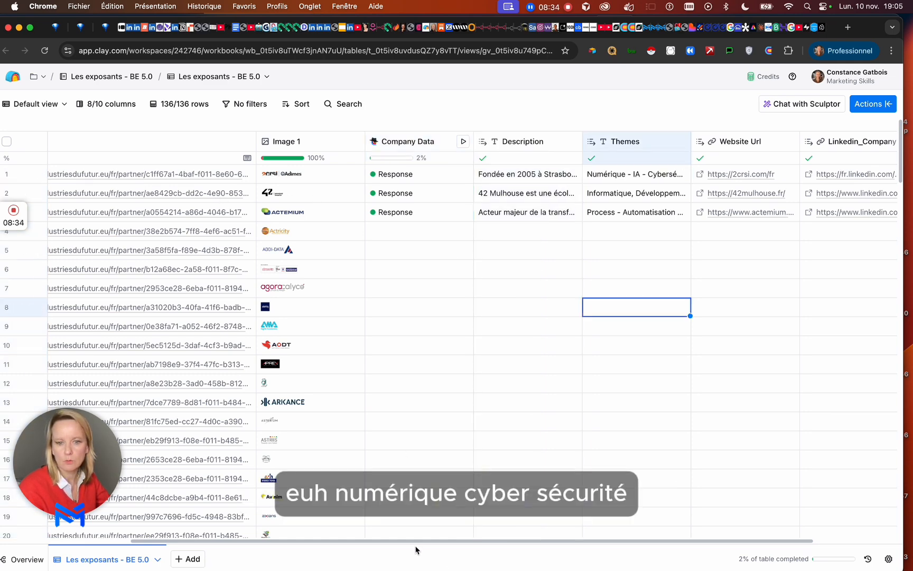
left_click_drag(381, 541, 271, 534)
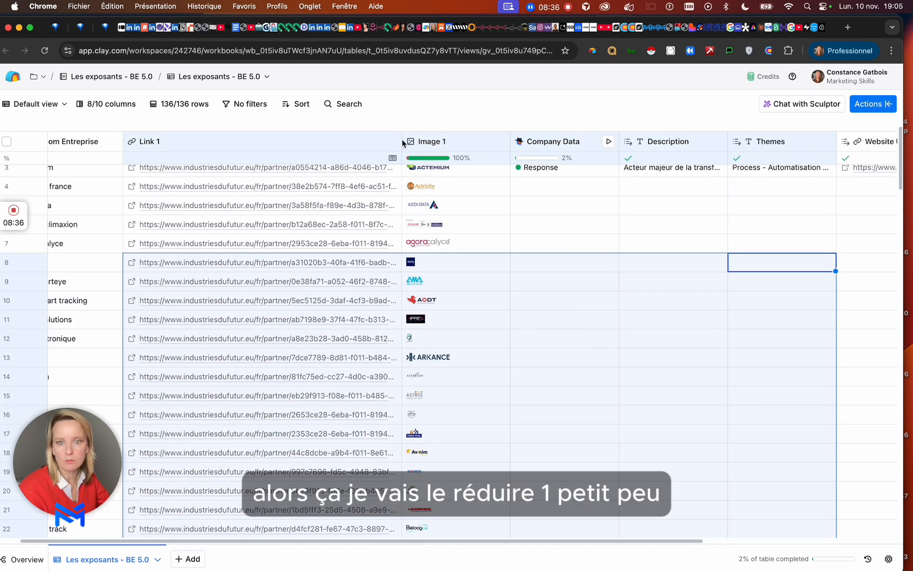
left_click_drag(403, 143, 235, 140)
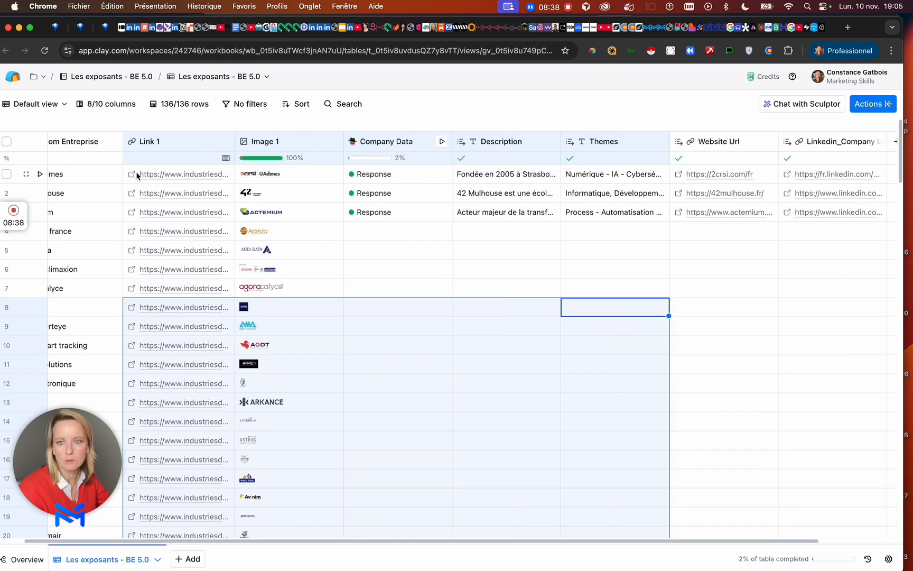
Step: Open the 2crsi adimes and actemium exhibitor pages in turn and compare their themes with the table's Themes values
left_click(136, 174)
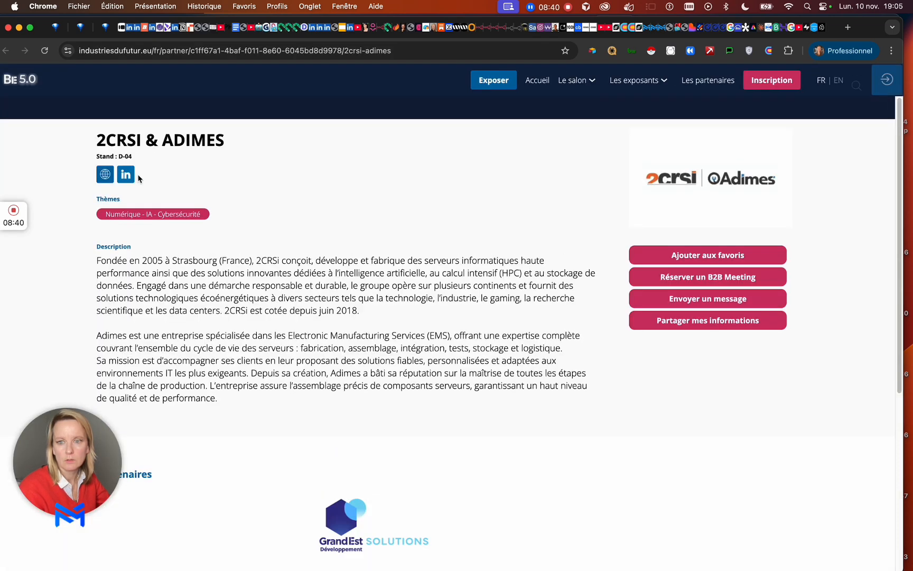
key("super+w")
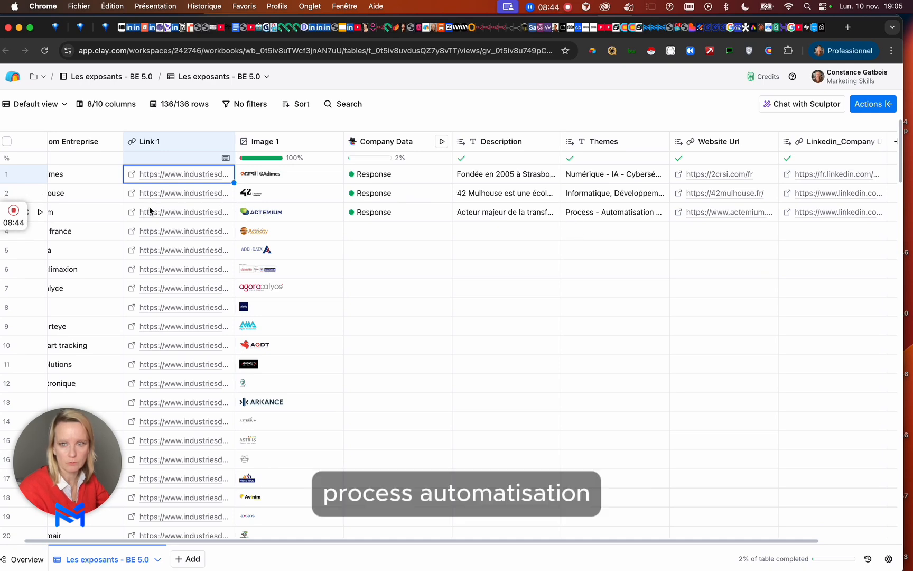
left_click(132, 212)
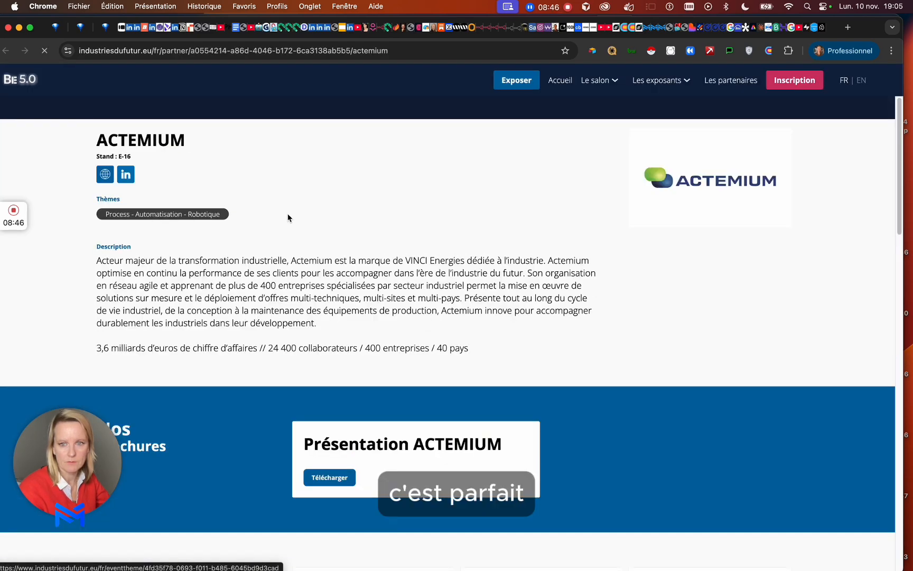
key("super+w")
double_click(624, 213)
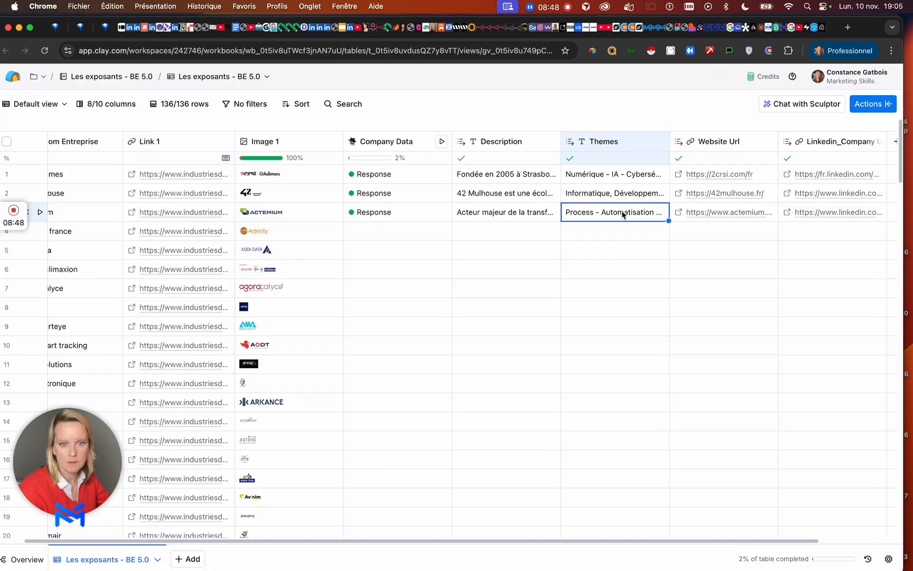
left_click(827, 286)
Step: Check the extracted websites of actemium and 42 mulhouse and the LinkedIn pages of 42 mulhouse and 2crsi adimes, returning to the table
left_click(679, 213)
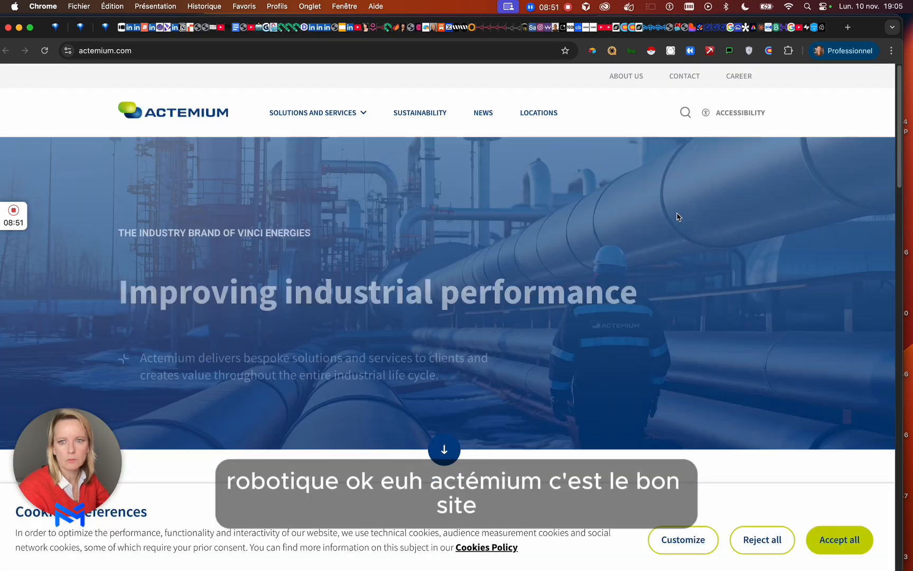
key("super+w")
left_click(677, 195)
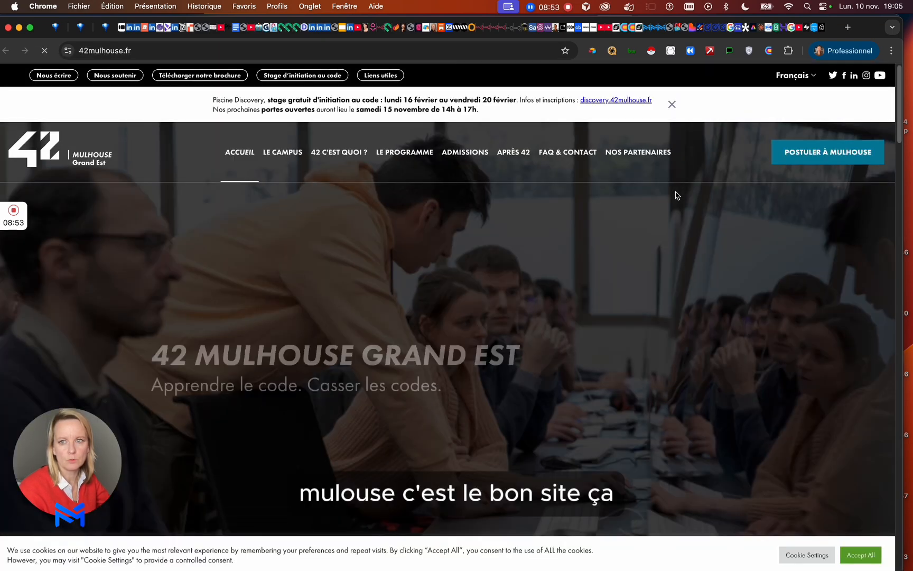
key("super+w")
left_click(787, 193)
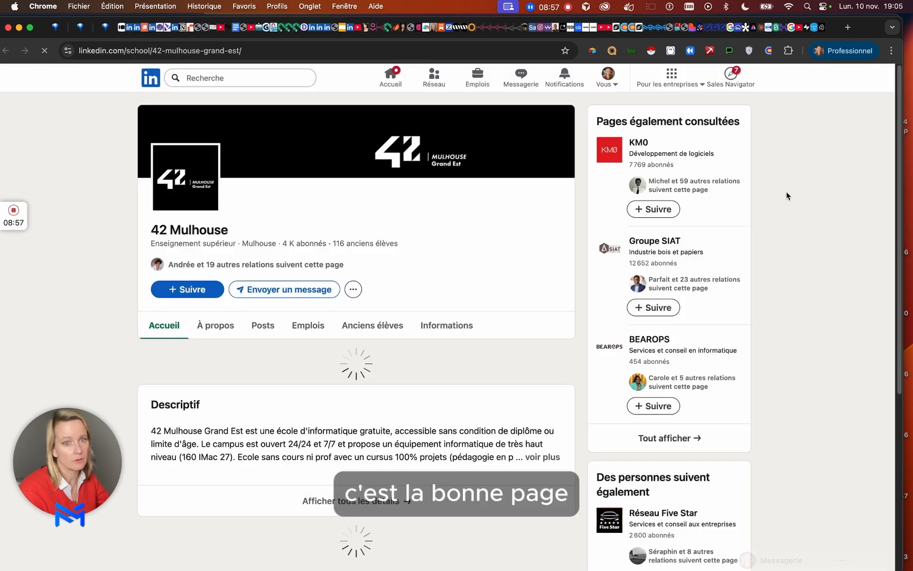
key("super+w")
left_click(788, 175)
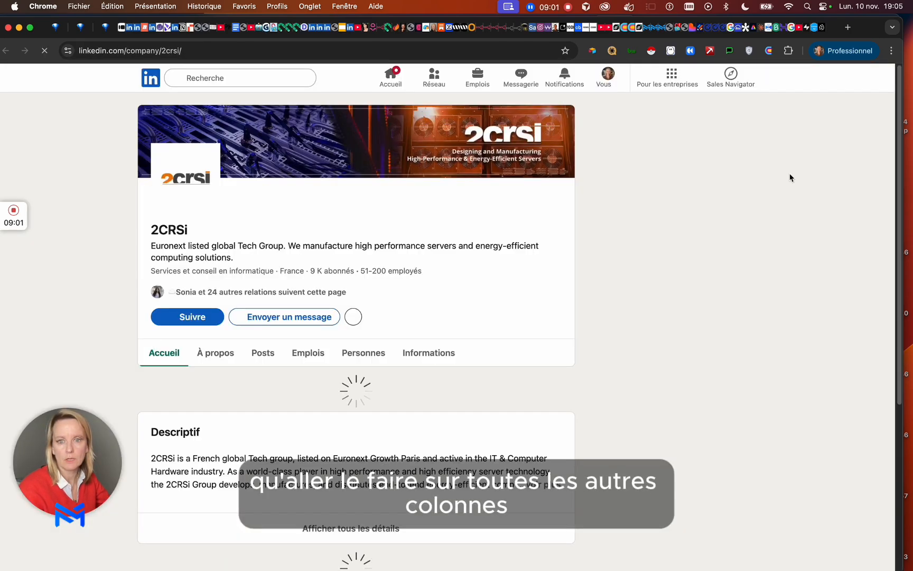
key("super+w")
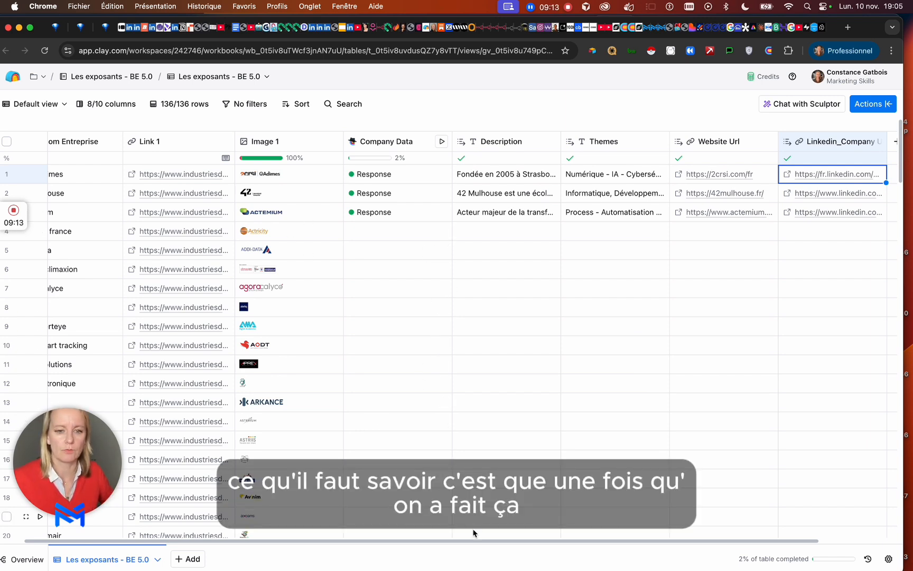
scroll(481, 544, "left", 2)
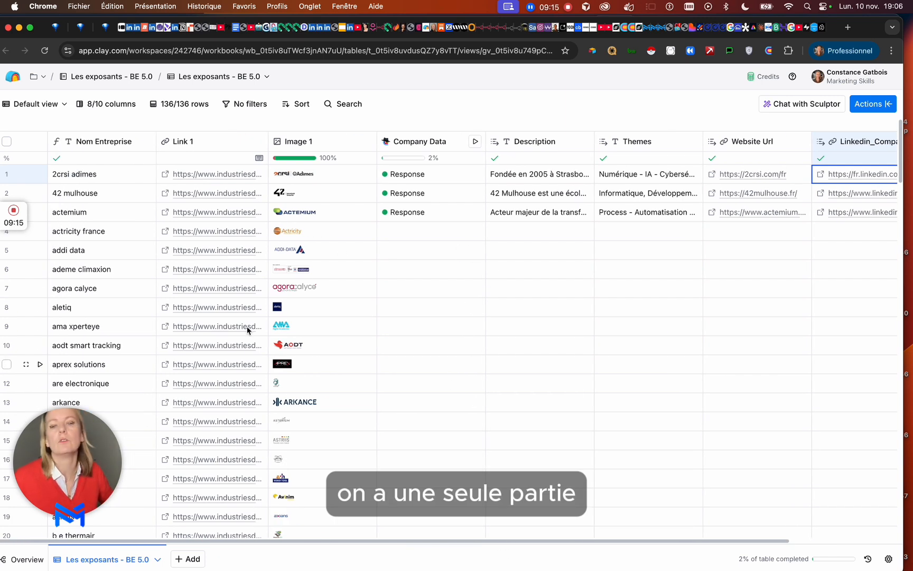